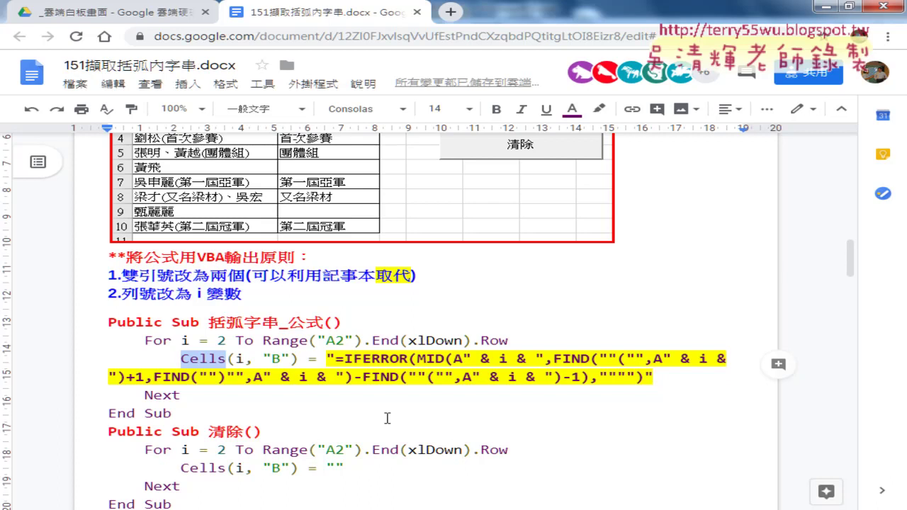
Step: Bring the Excel workbook forward and open the Visual Basic editor
click(312, 505)
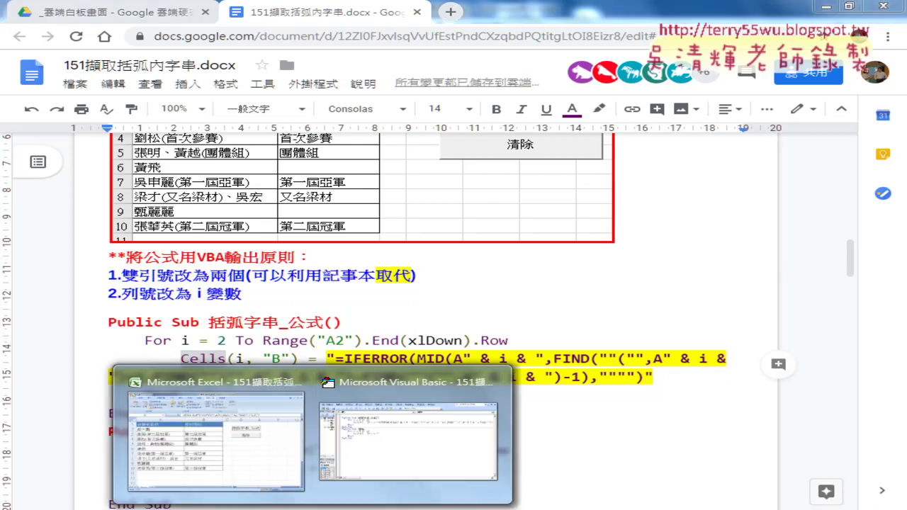
click(284, 375)
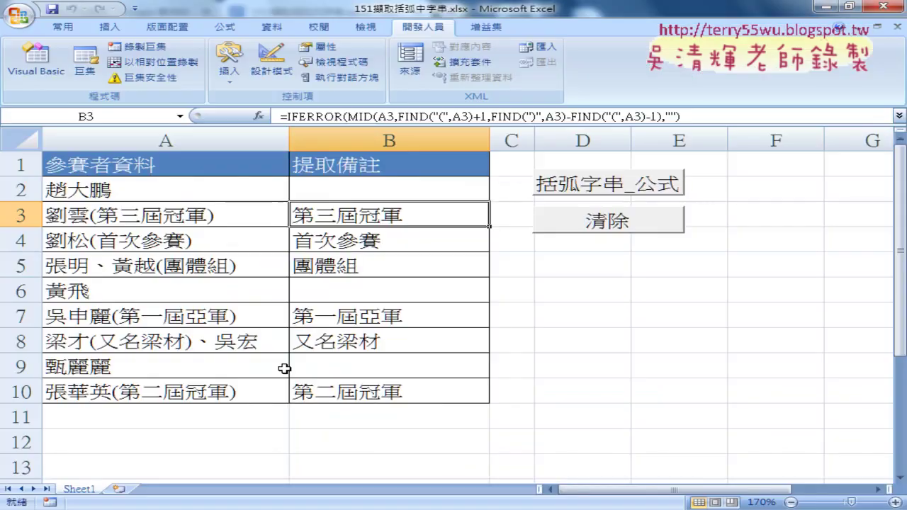
click(30, 74)
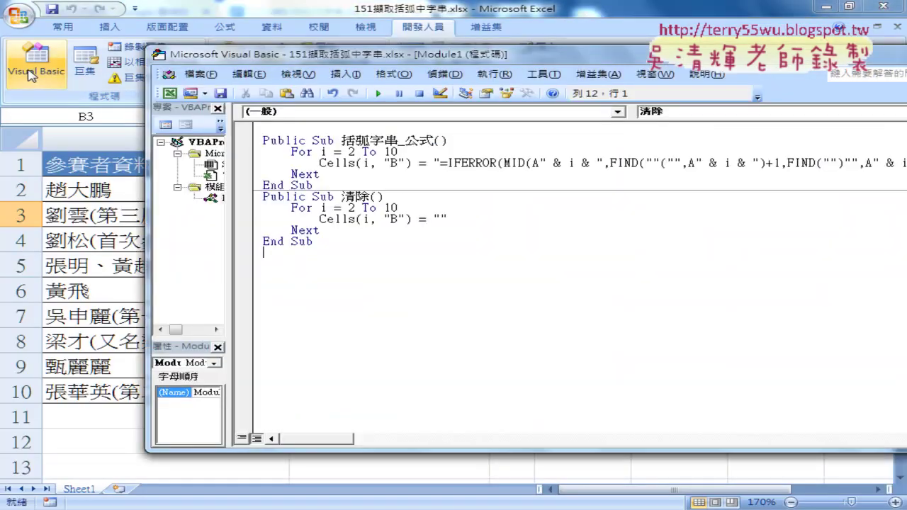
Step: Select Module1 and delete all of its old macro code
click(231, 201)
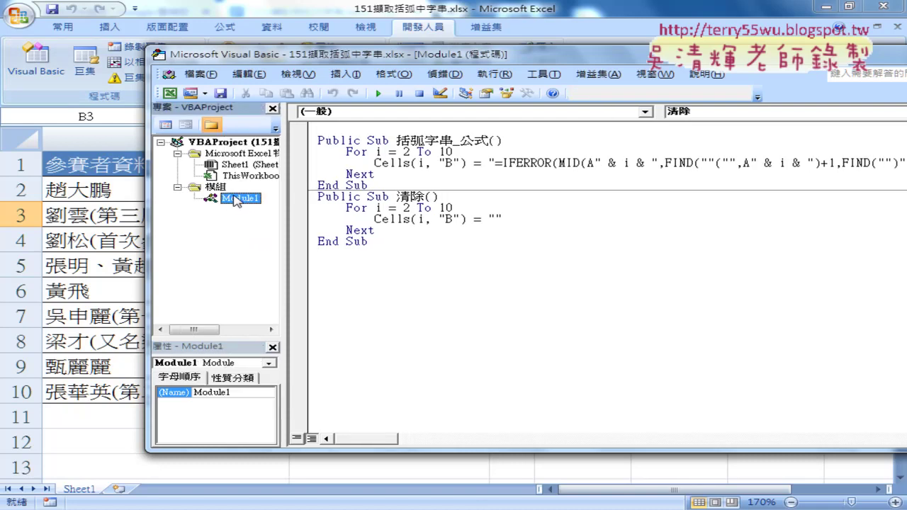
right_click(218, 188)
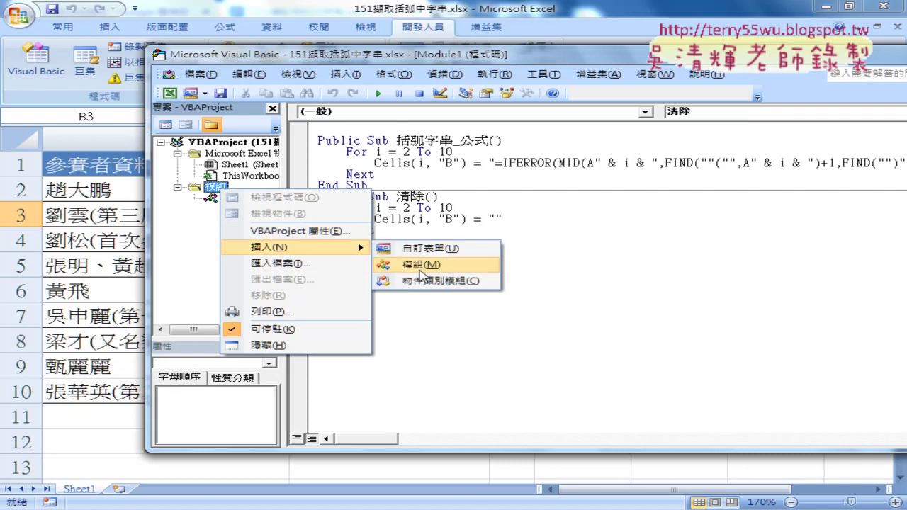
click(435, 334)
key(ctrl+a)
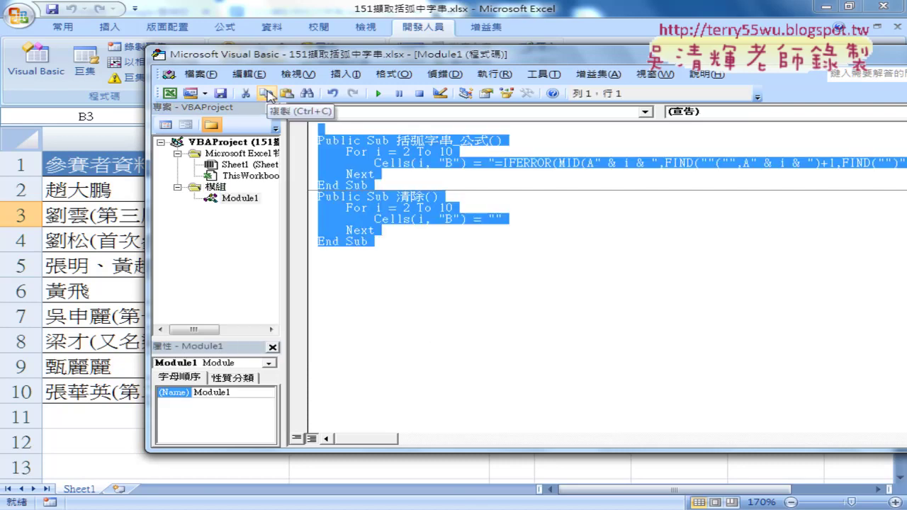
key(Delete)
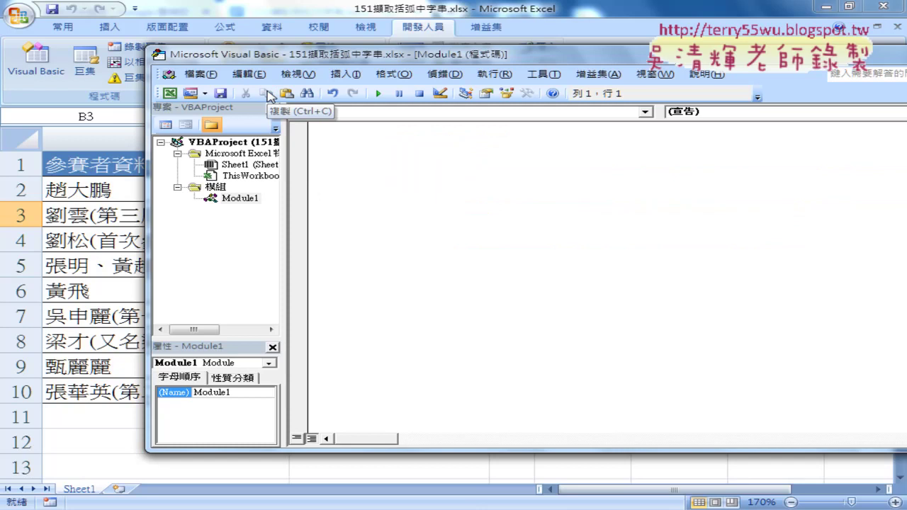
Step: Copy both Public Sub macro procedures from the Google Docs tutorial, then return to the VBA editor
key(alt+Tab)
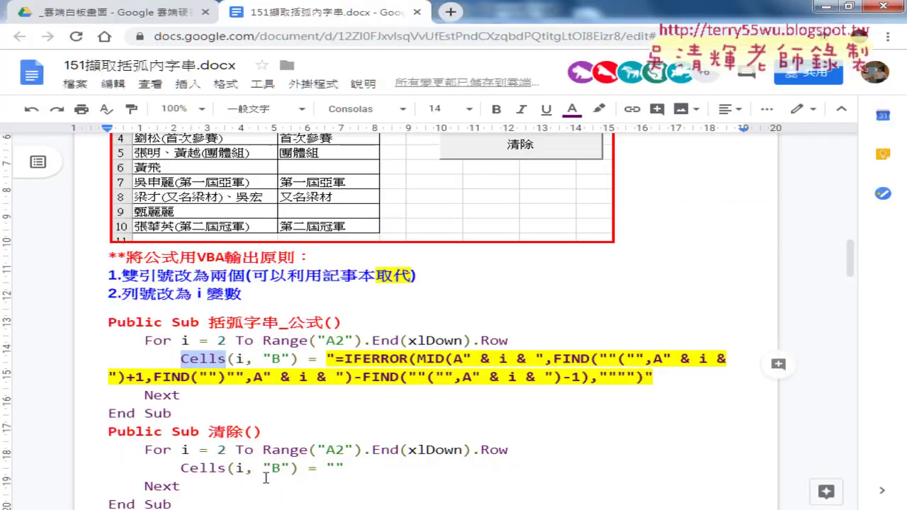
scroll(241, 408, down, 2)
drag(172, 435, 144, 380)
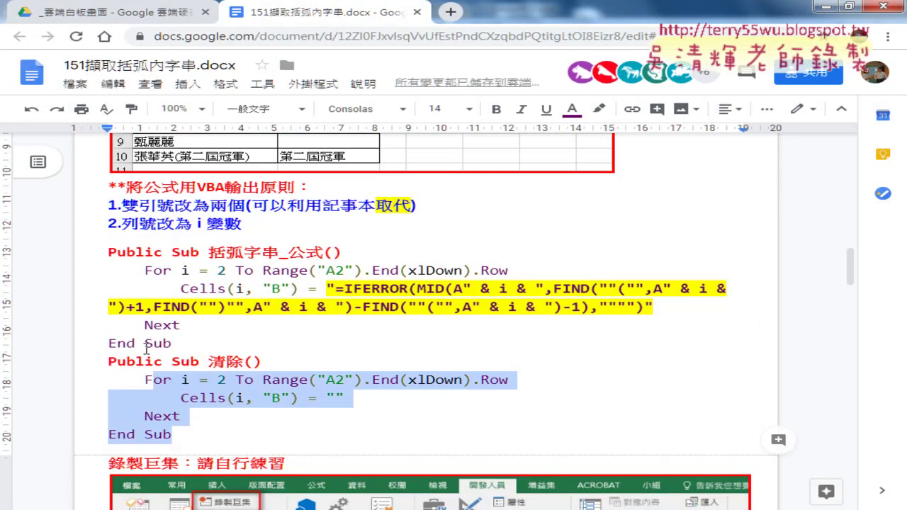
drag(146, 348, 95, 256)
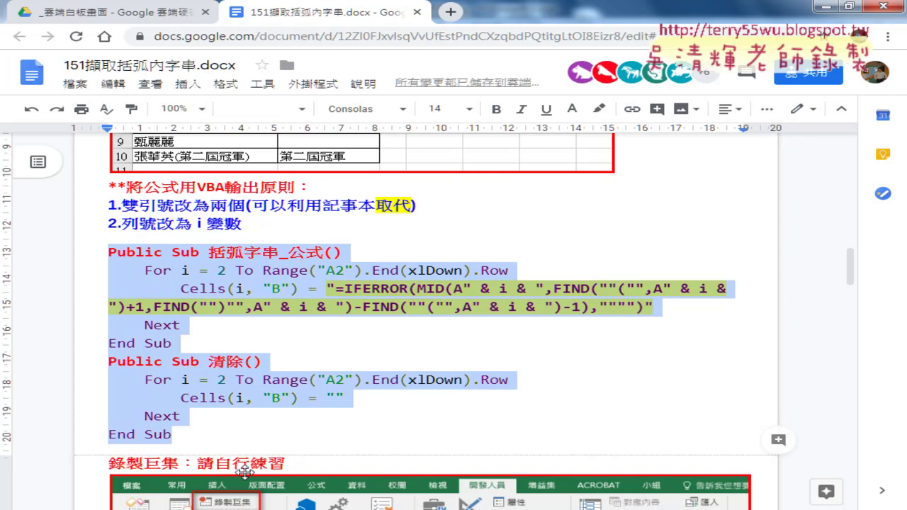
click(365, 403)
Step: Paste both macros into Module1, try 10 as the End(xlDown) loop limit, then undo
right_click(342, 251)
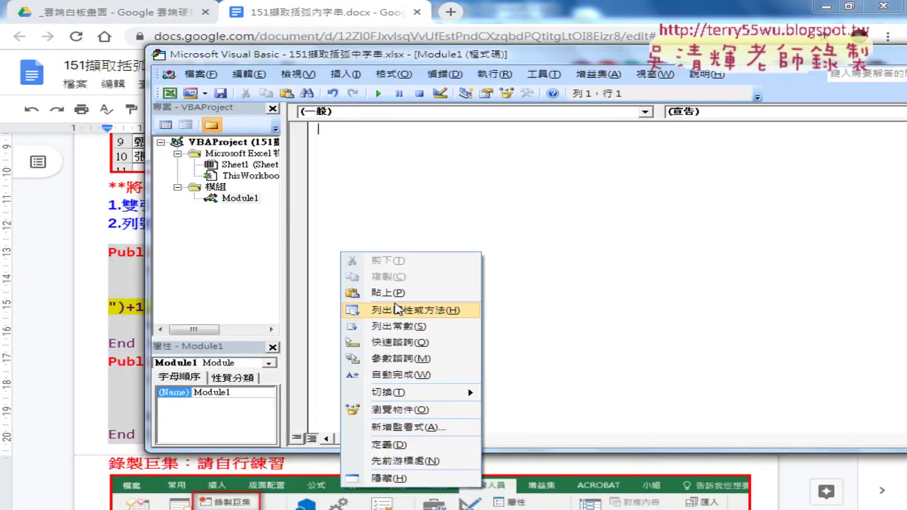
click(394, 288)
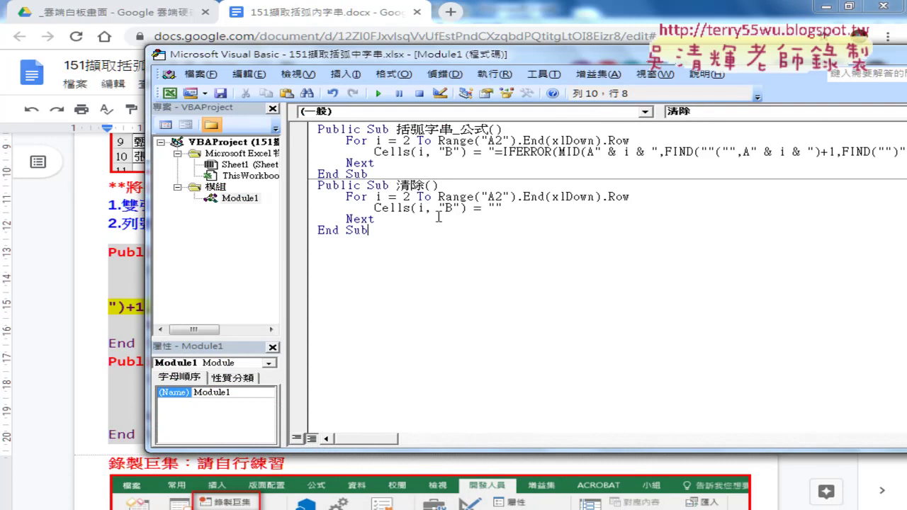
drag(438, 141, 642, 146)
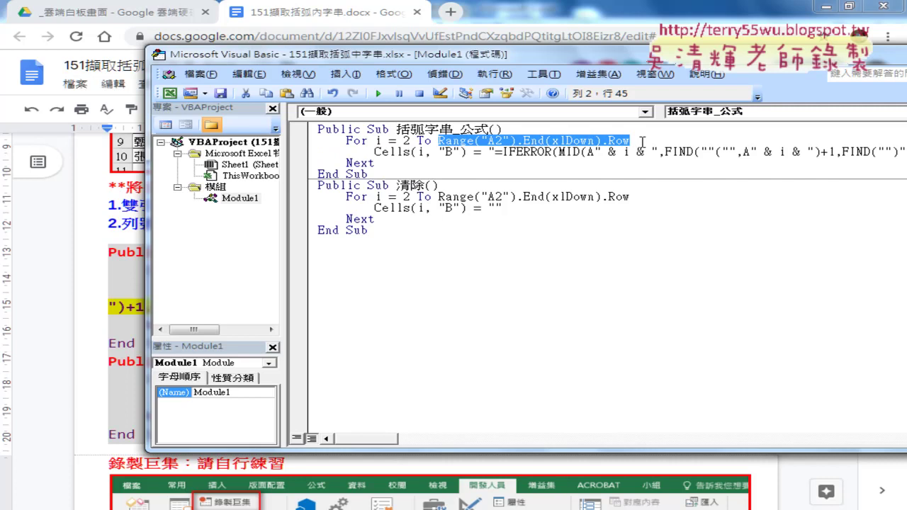
text(10)
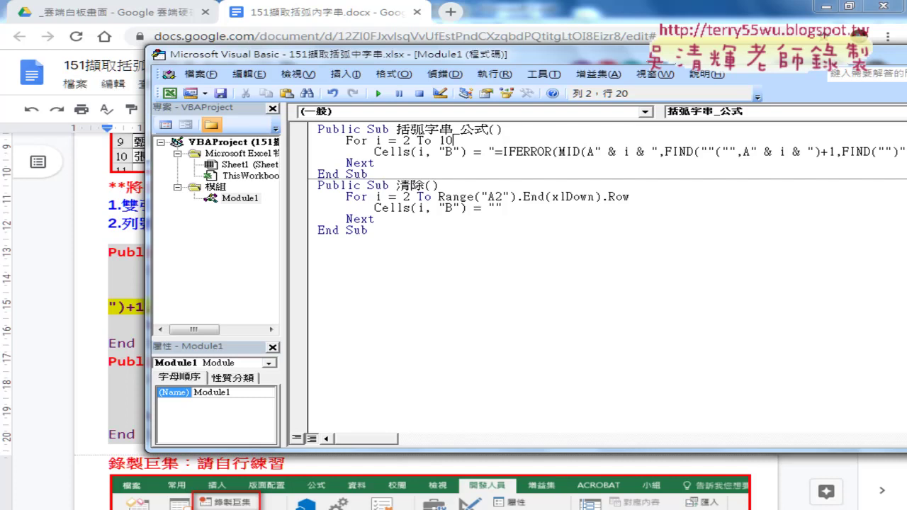
key(ctrl+z)
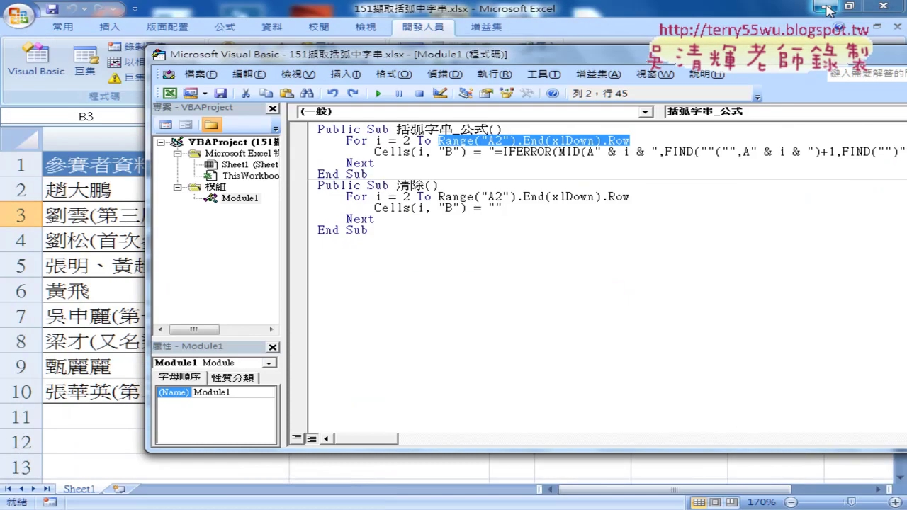
click(826, 10)
click(148, 390)
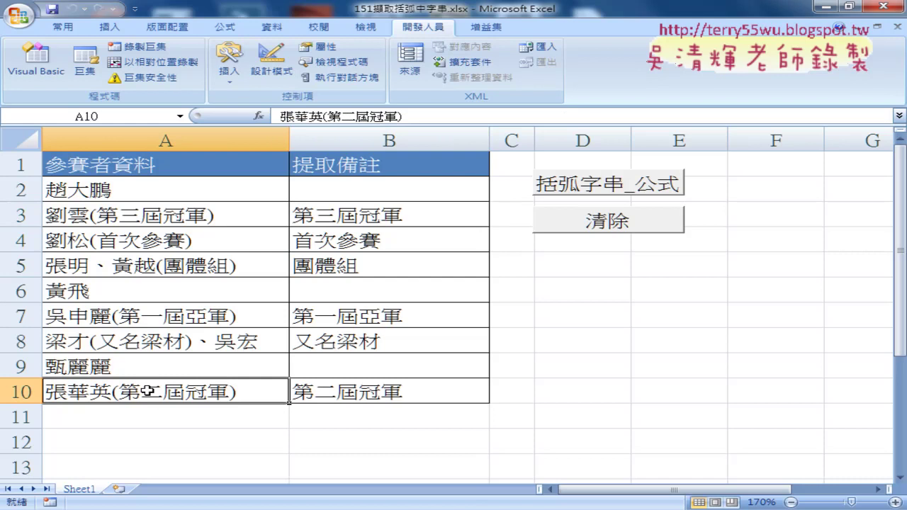
click(126, 419)
click(117, 443)
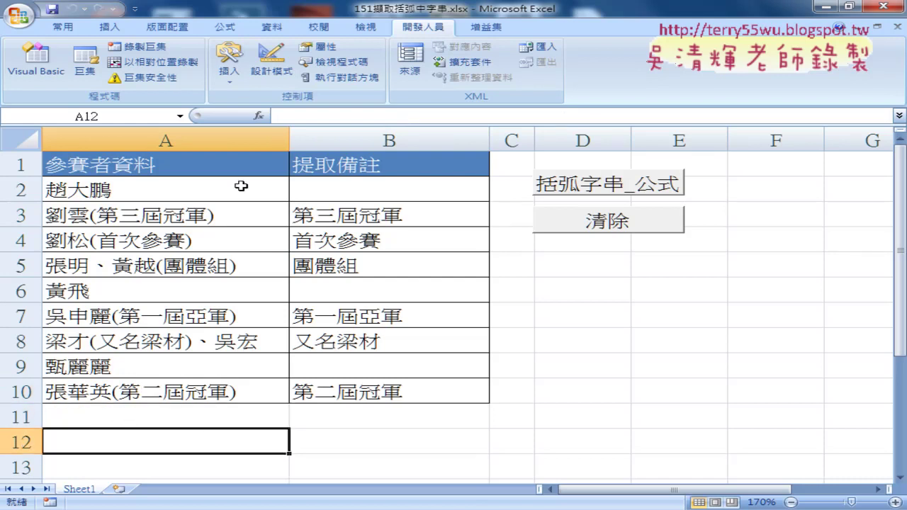
click(35, 60)
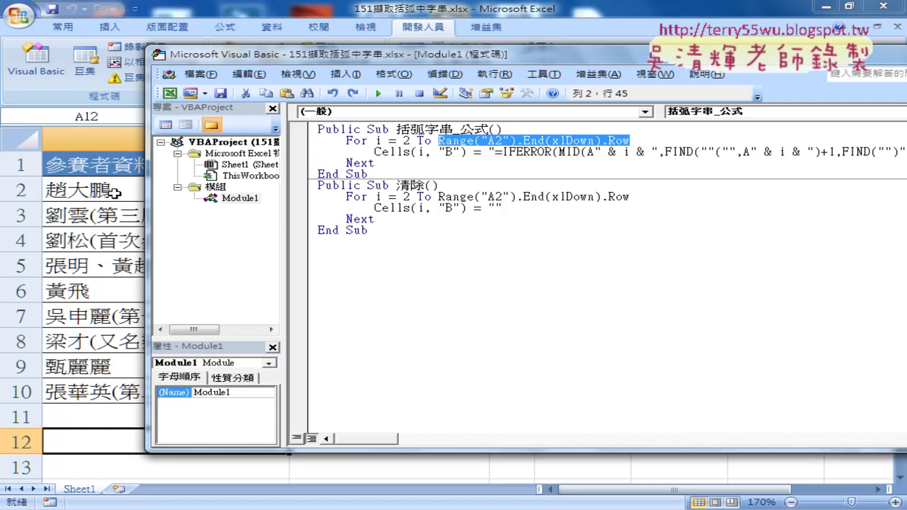
Step: On the worksheet, select the extracted remarks in B2:B10, then select cell A2
click(113, 192)
click(377, 191)
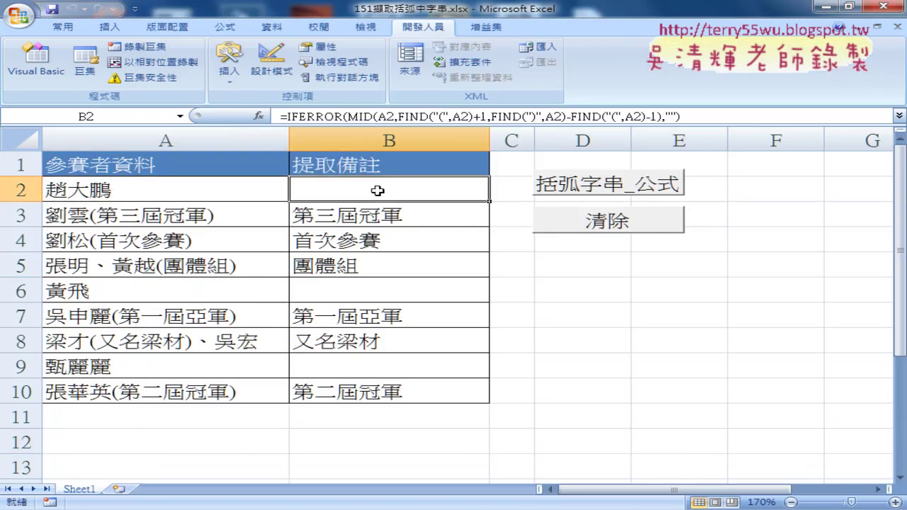
key(ctrl+shift+Down)
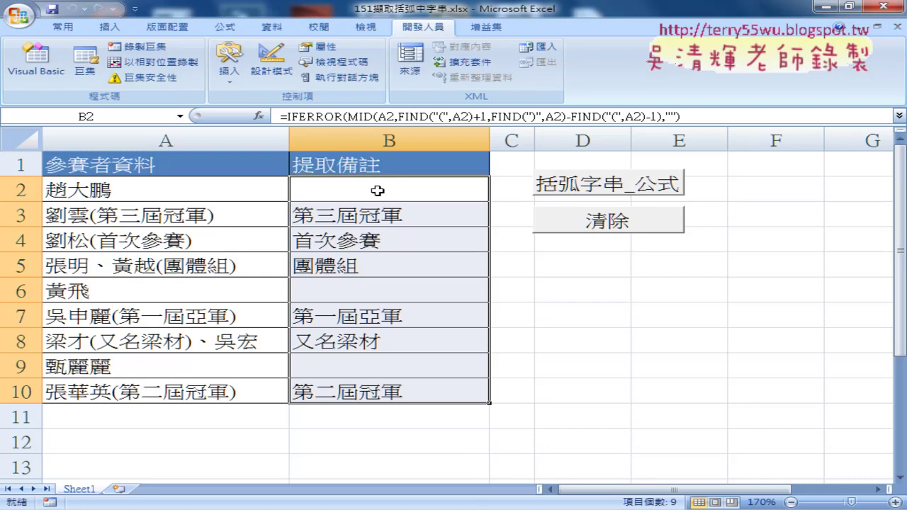
click(187, 193)
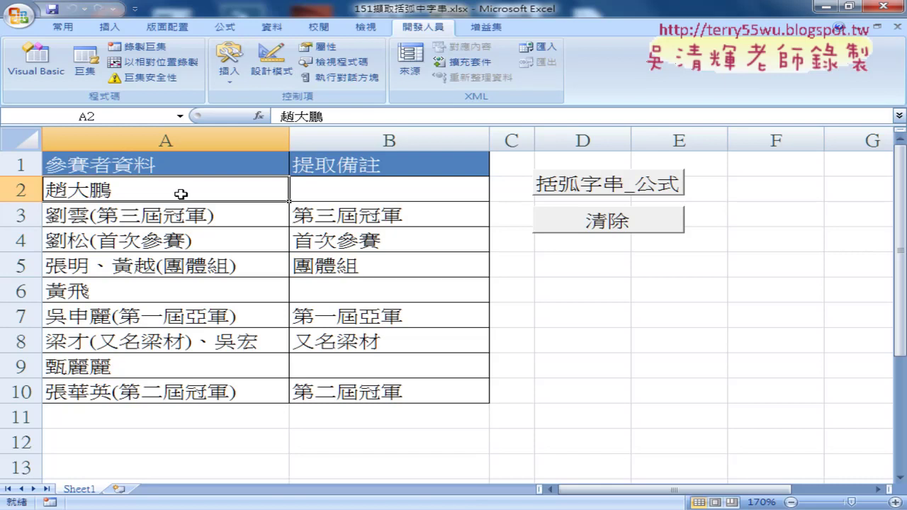
Step: Jump from A2 to the last entry A10 twice, then run the 清除 macro on column B
key(ctrl+Down)
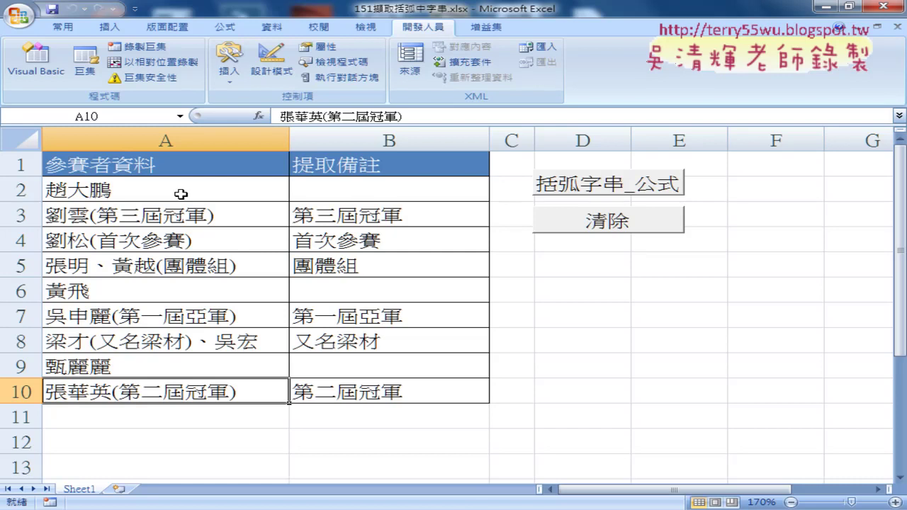
click(215, 194)
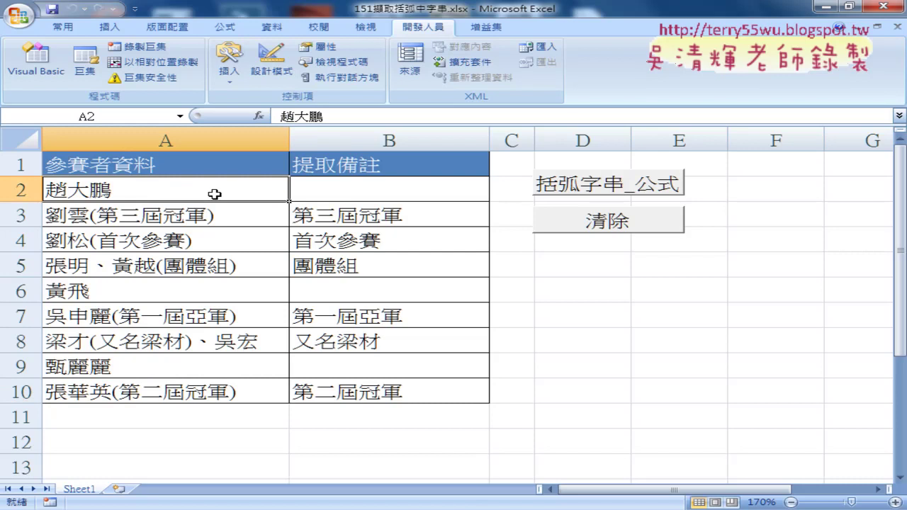
key(ctrl+Down)
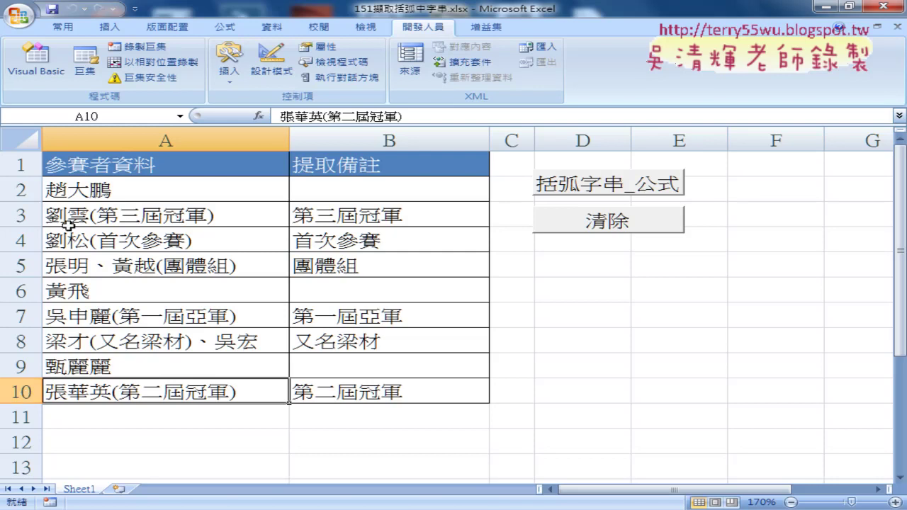
click(632, 229)
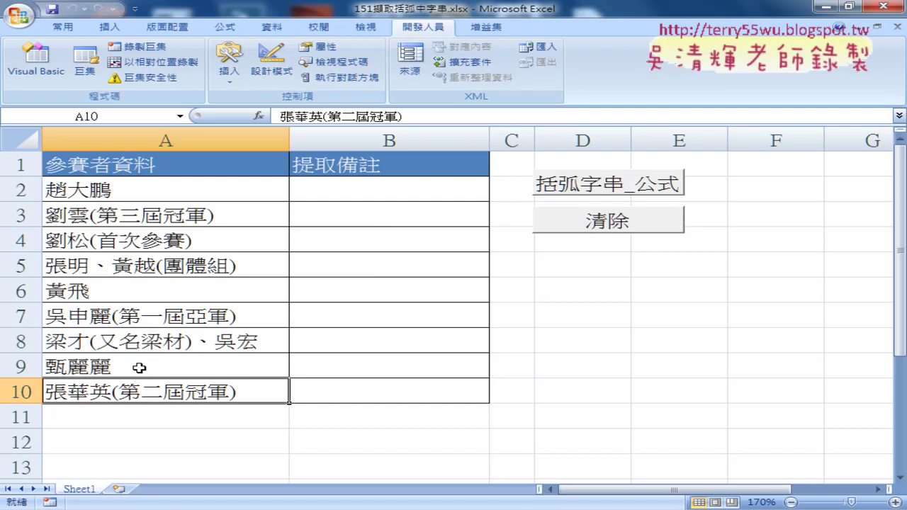
Step: Copy participants A8:A10 into A11:A13, then open the Module1 macro code
click(163, 364)
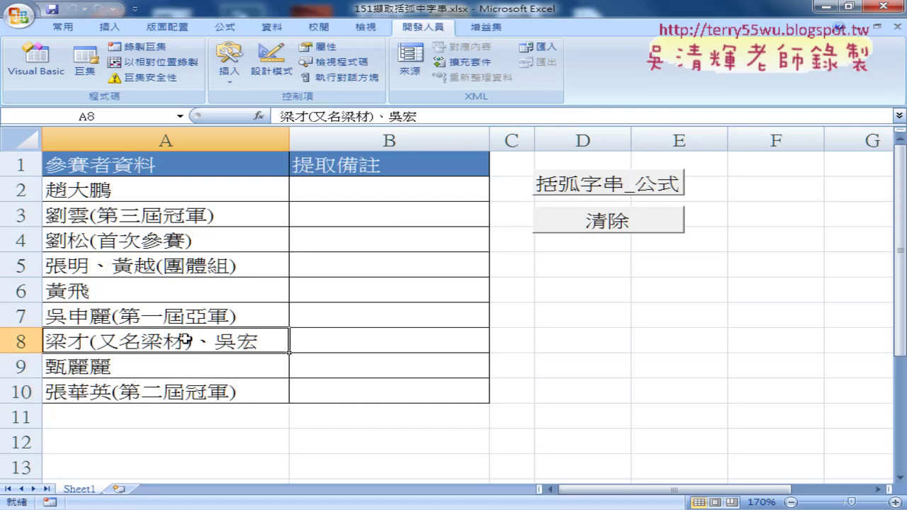
drag(183, 341, 189, 398)
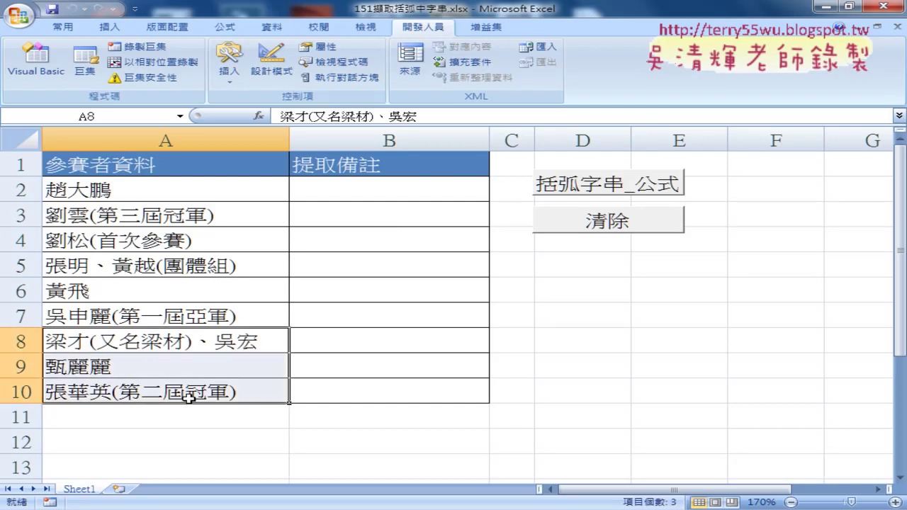
key(ctrl+c)
click(149, 421)
key(ctrl+v)
scroll(241, 414, down, 2)
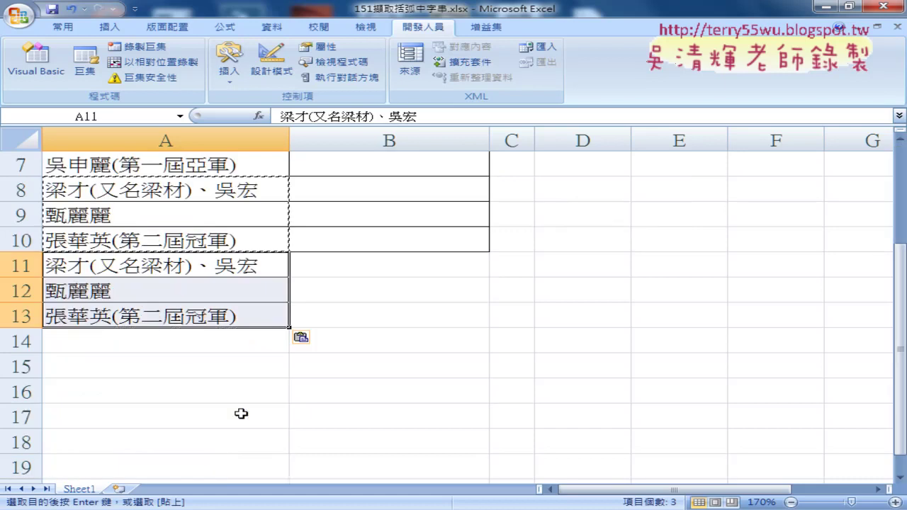
scroll(241, 413, up, 2)
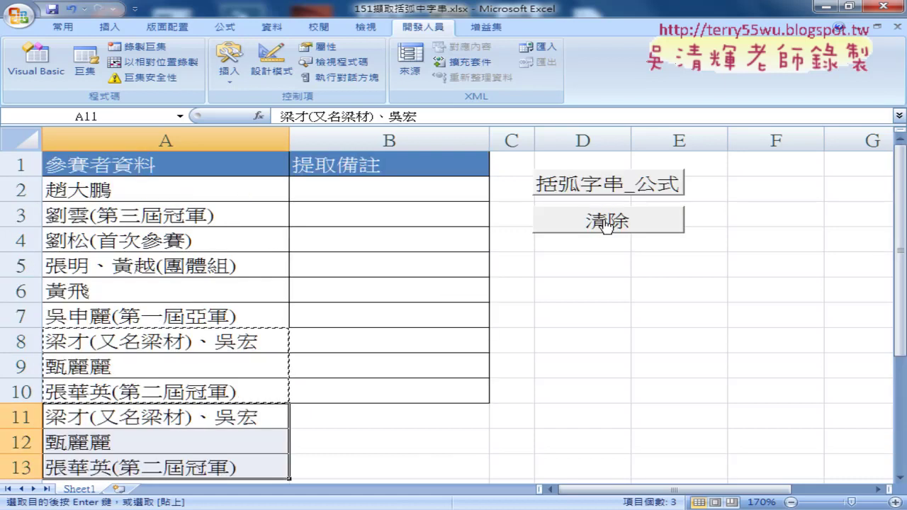
click(35, 63)
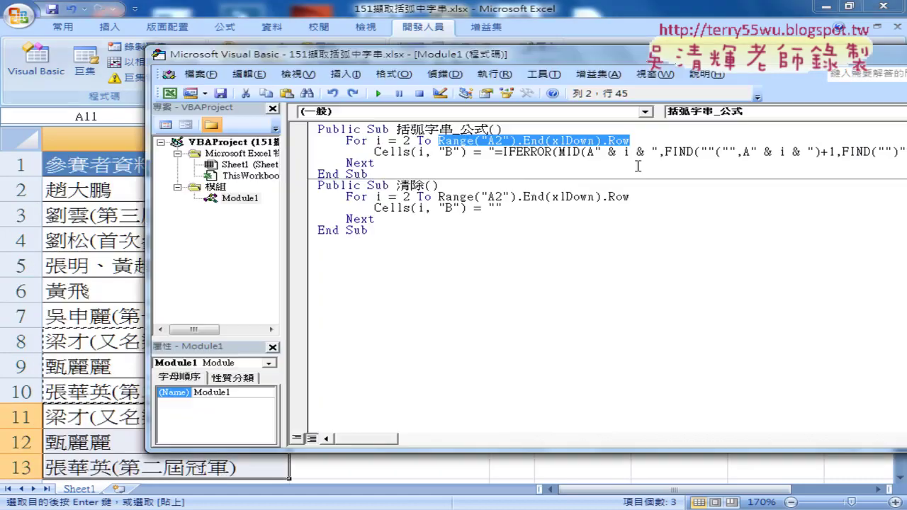
Step: Change the end of both macro loops to 10
key(Delete)
text(10)
drag(630, 196, 438, 196)
text(10)
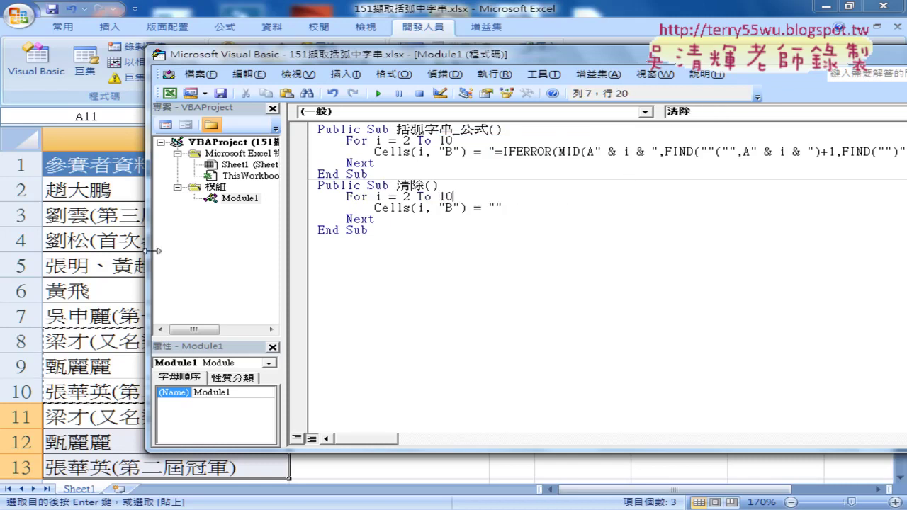
Step: On the worksheet, run the 括弧字串_公式 extraction macro, then the 清除 macro
click(119, 267)
click(604, 187)
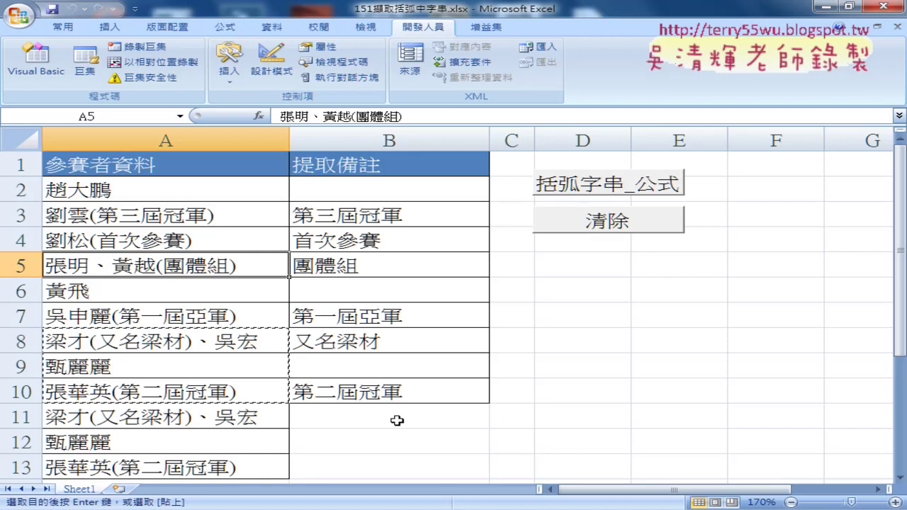
scroll(382, 433, down, 1)
scroll(362, 357, up, 1)
click(603, 220)
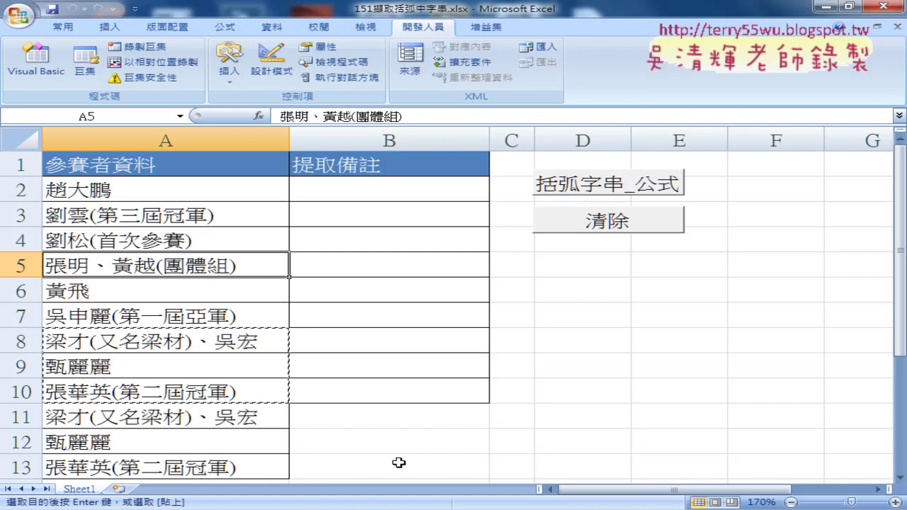
click(44, 73)
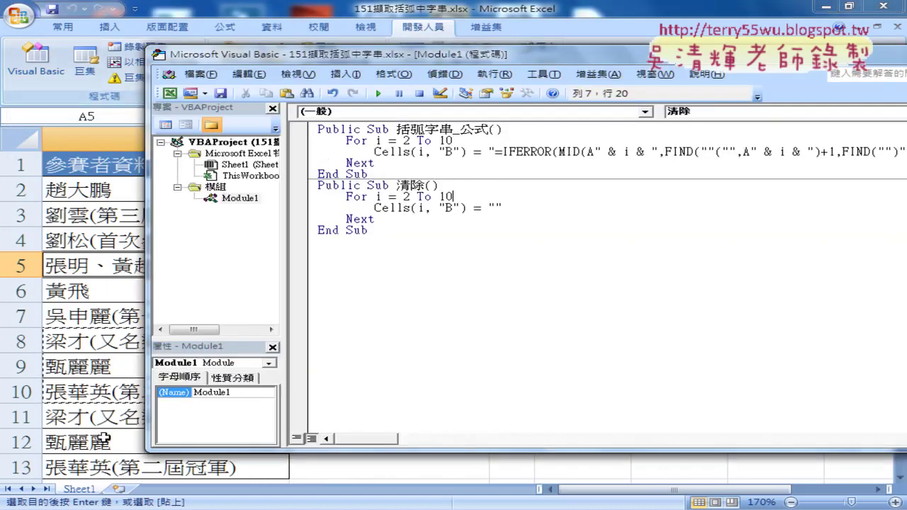
click(78, 446)
scroll(95, 442, down, 1)
Step: In the VBA editor, replace the extraction loop's end value 10 with range("A2")
scroll(103, 425, up, 1)
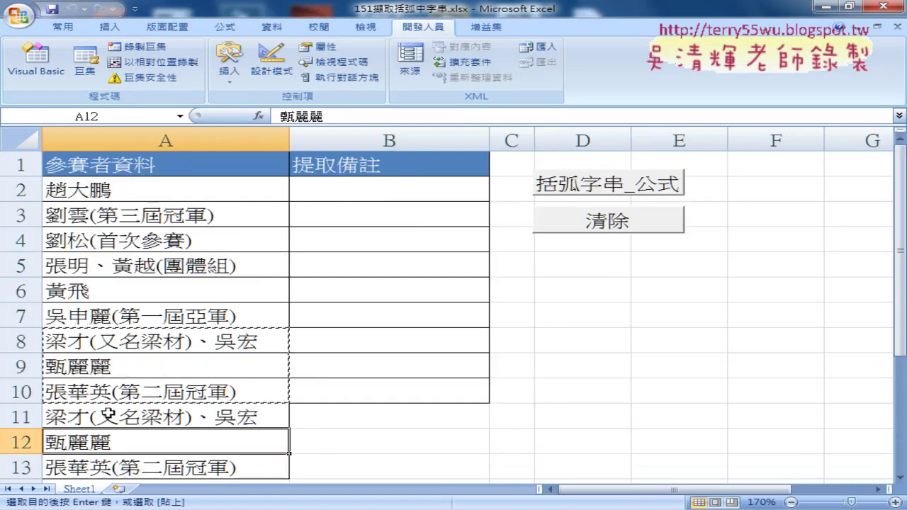
click(37, 67)
click(450, 141)
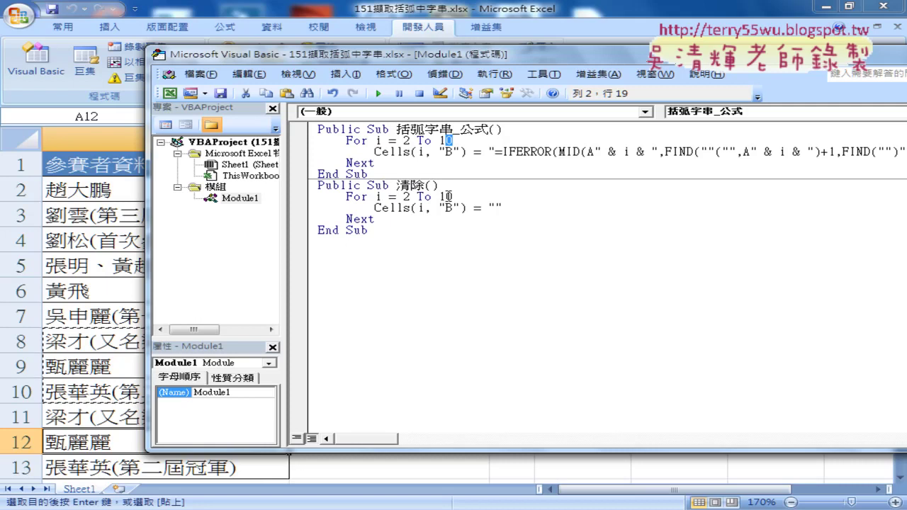
drag(487, 56, 539, 60)
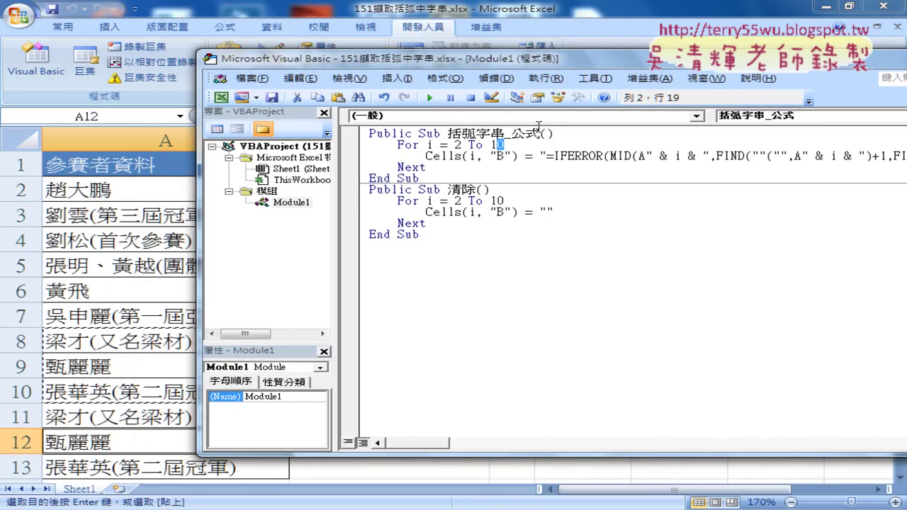
click(504, 144)
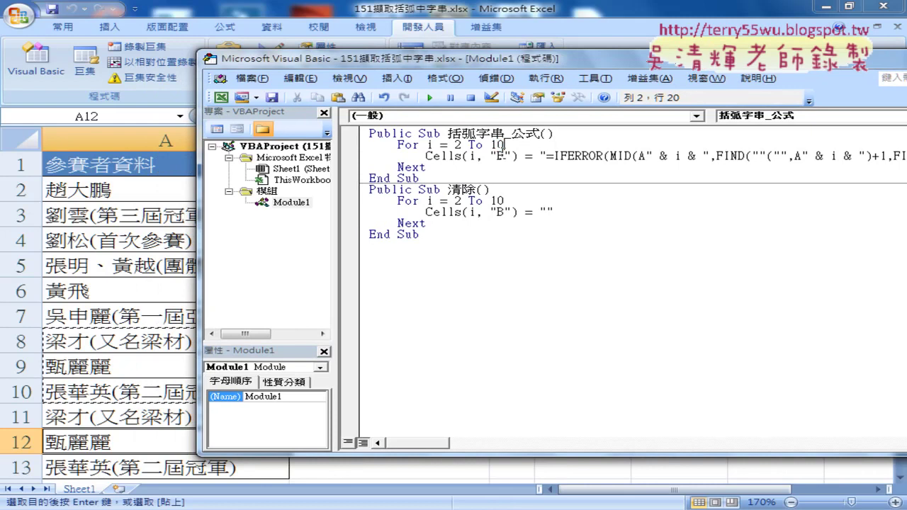
double_click(504, 145)
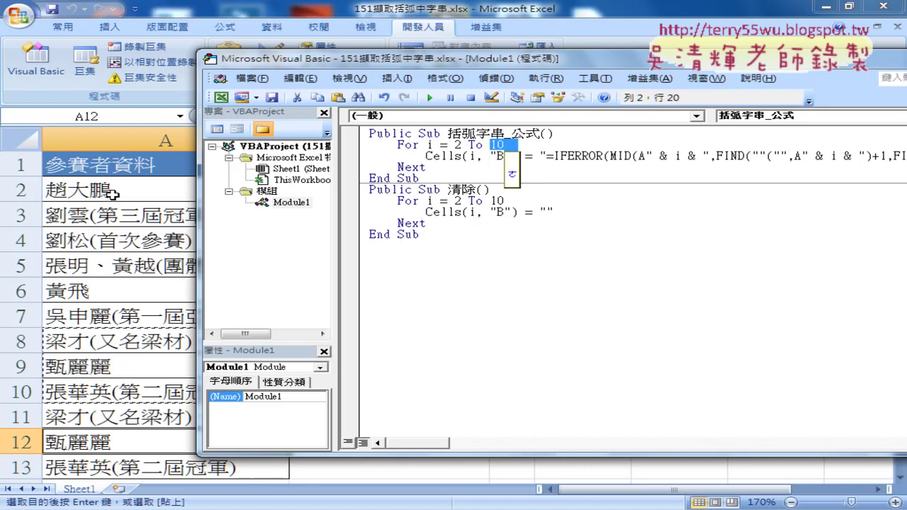
text(ra)
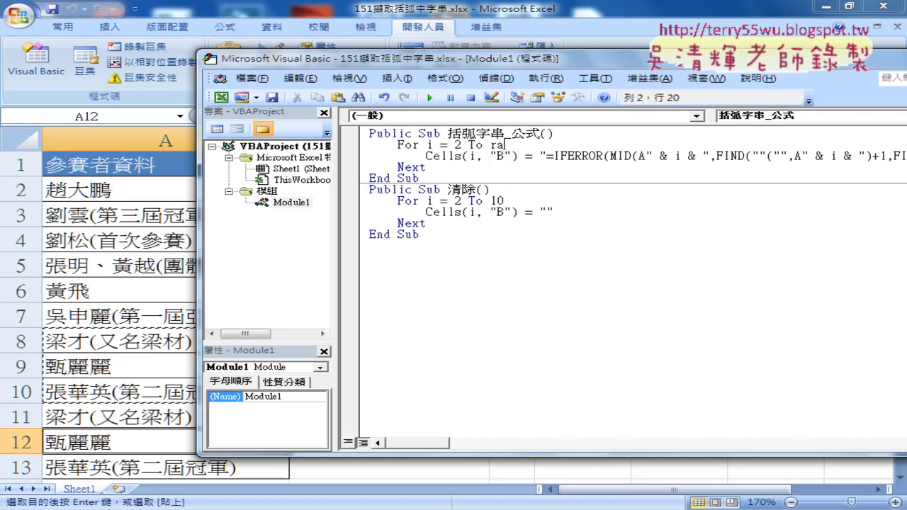
text(nge)
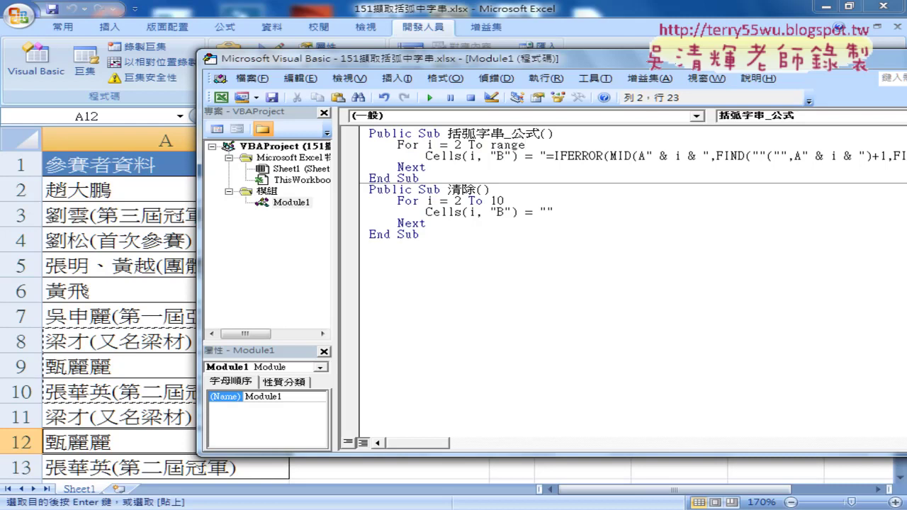
text((")
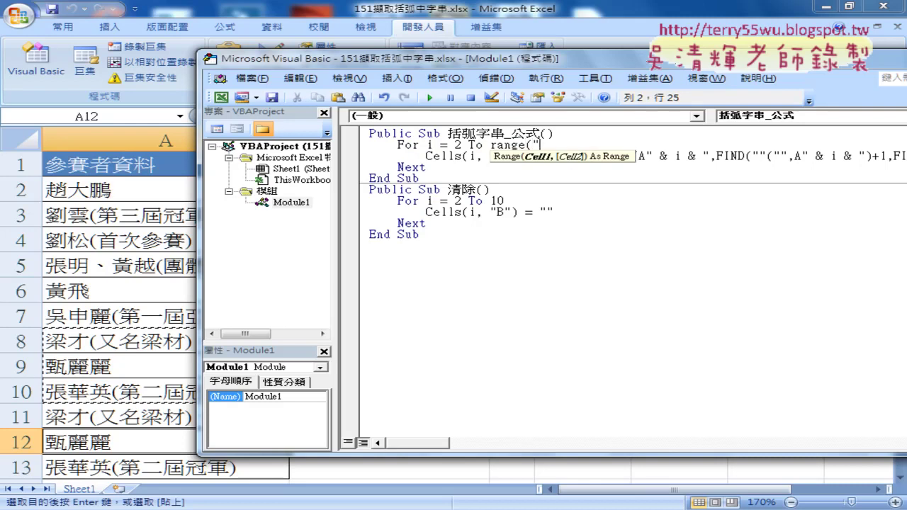
text(A)
text(2")
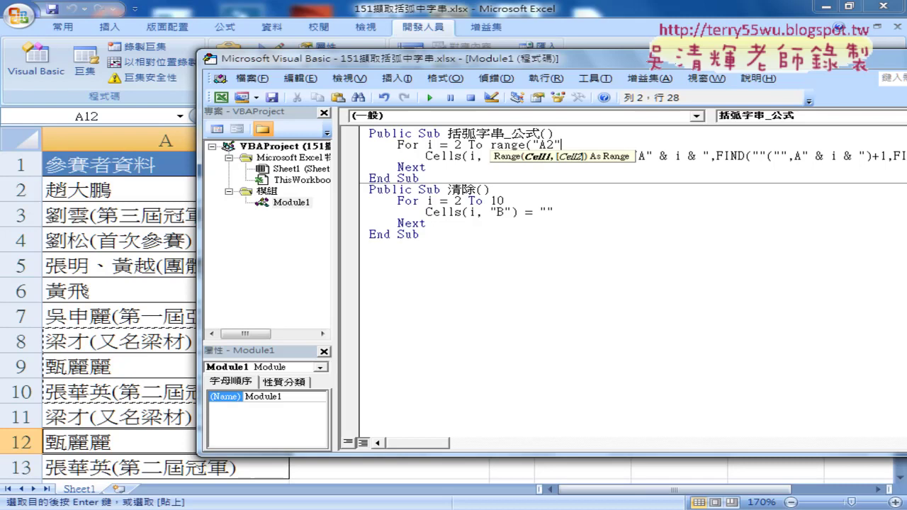
text())
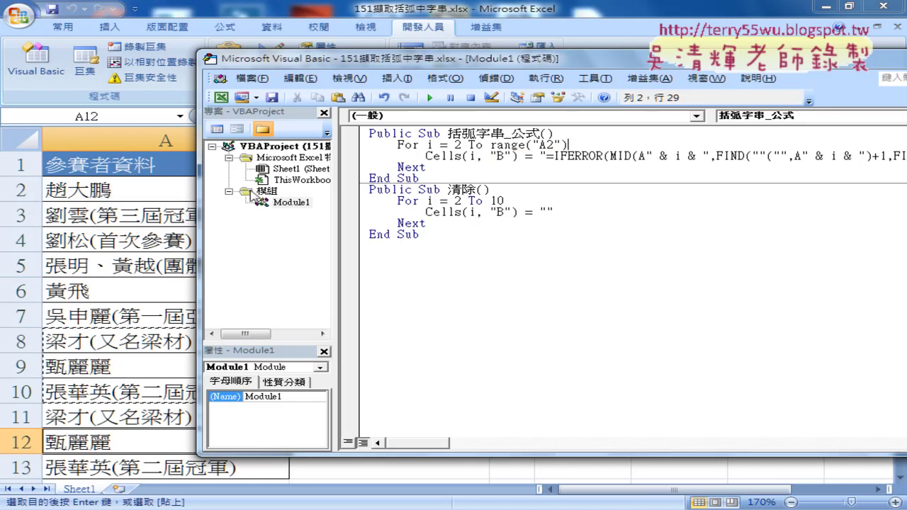
drag(490, 145, 575, 147)
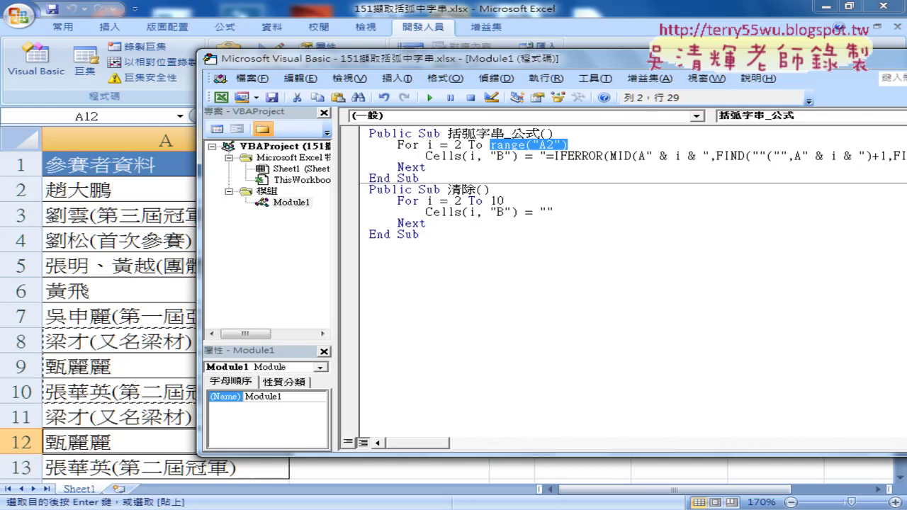
Step: Change the loop end to Cells(2, "A") and highlight the Cells(i, "B") reference's arguments
text(cells)
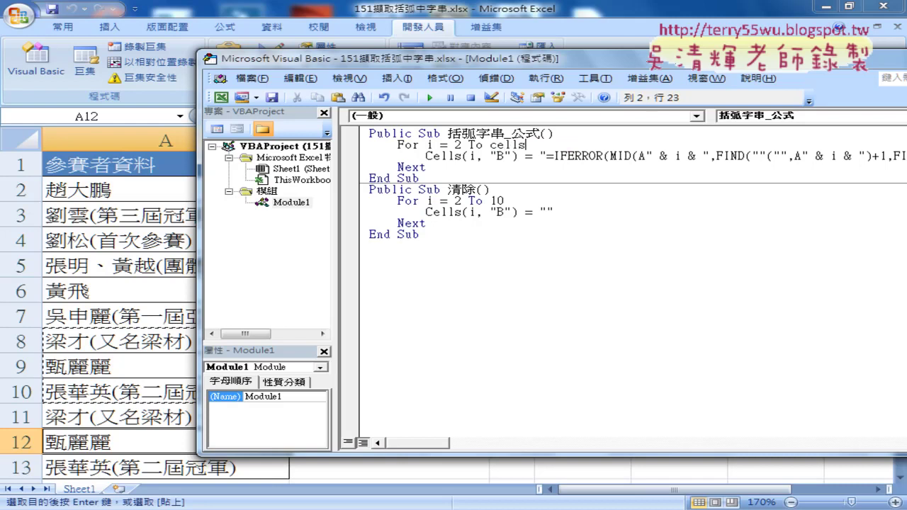
text(()
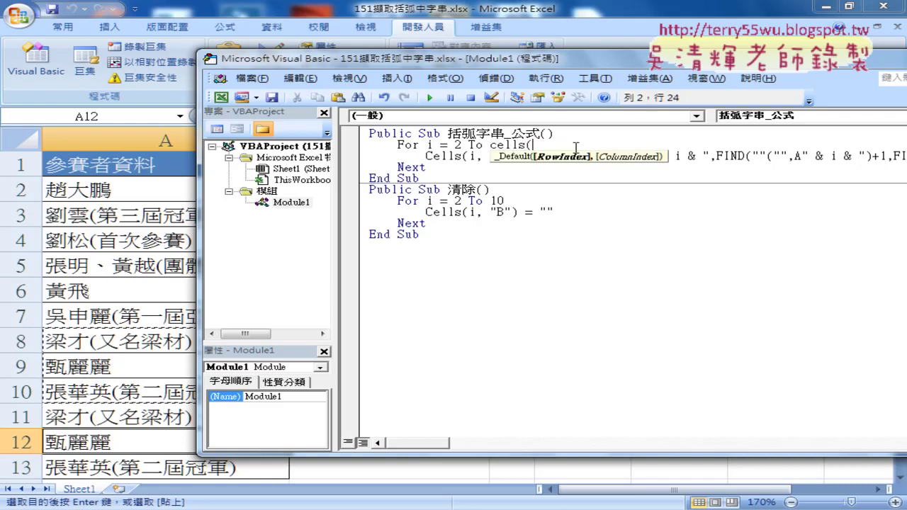
text(2)
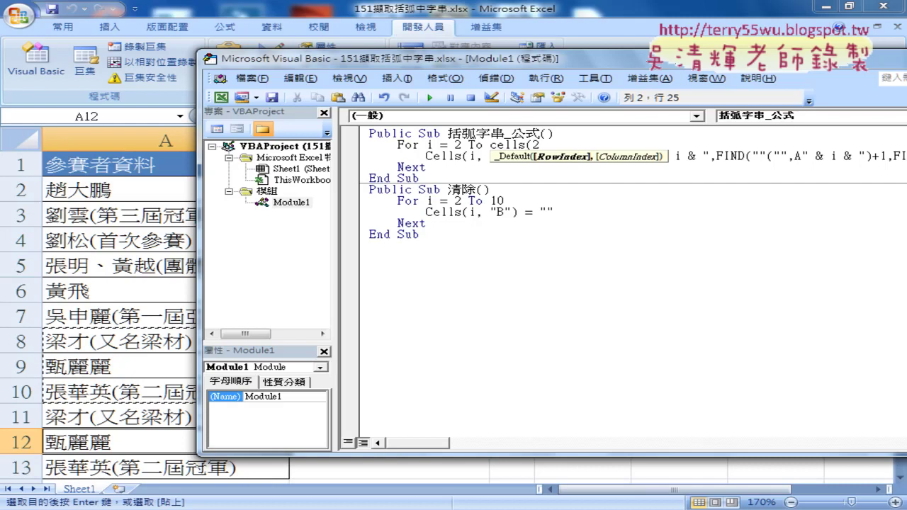
text(,)
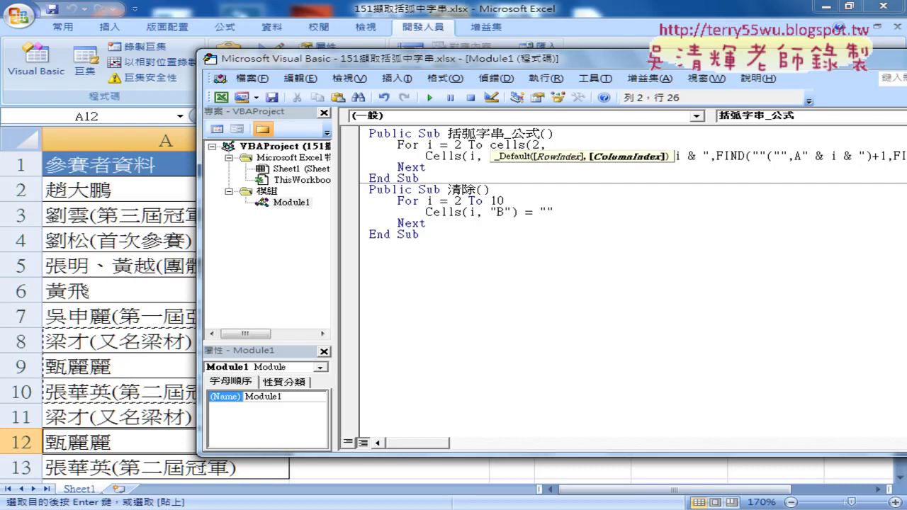
text("A")
text())
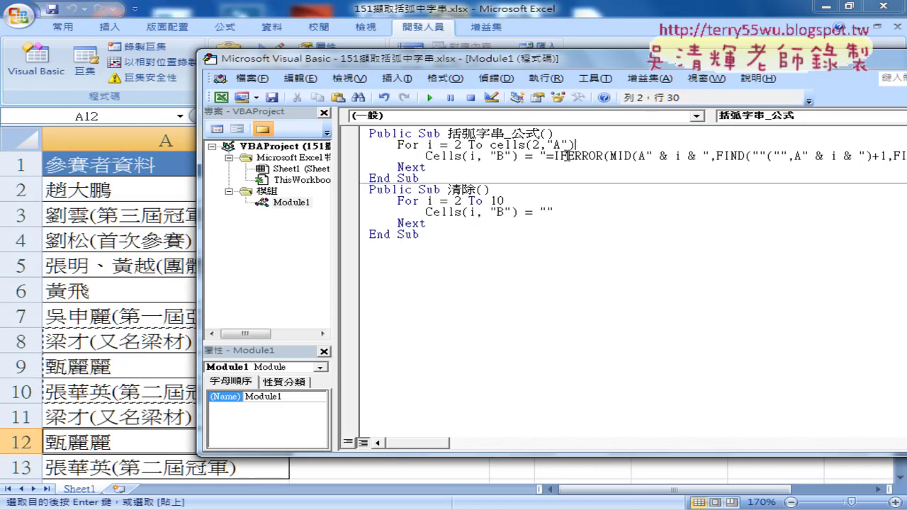
drag(518, 156, 427, 158)
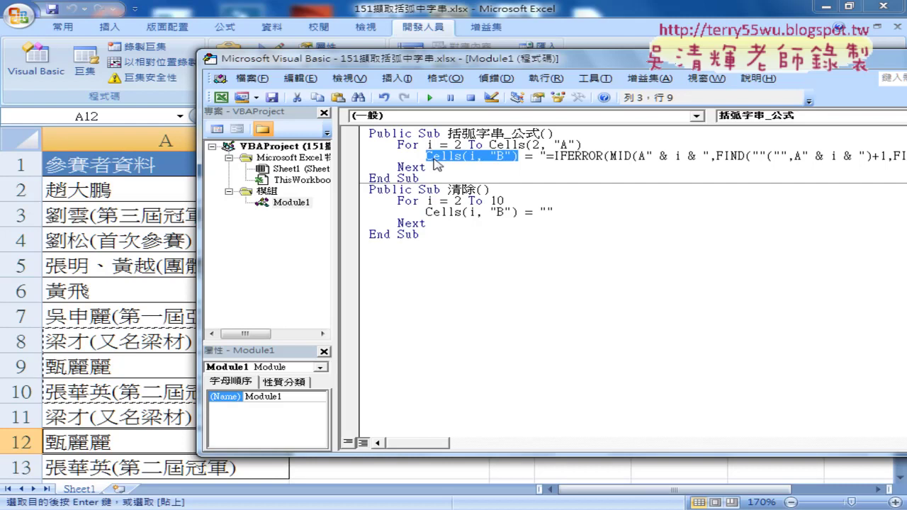
drag(469, 156, 513, 156)
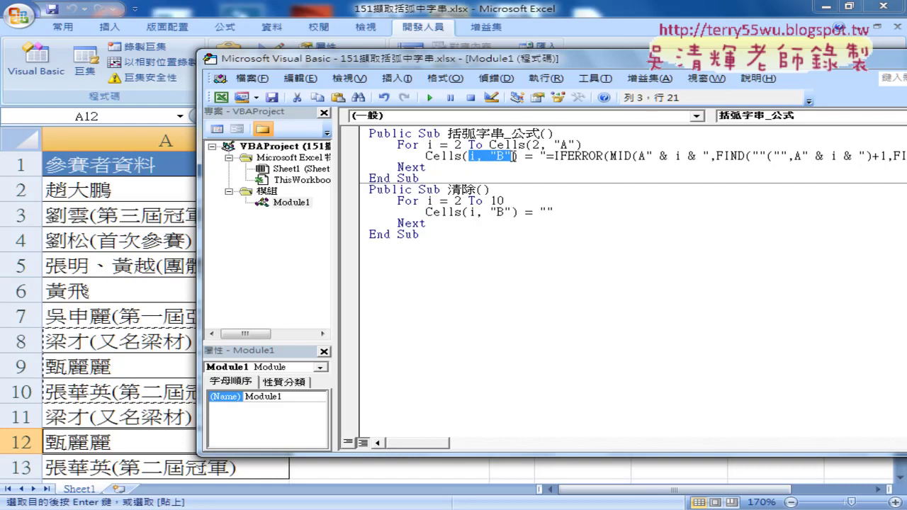
drag(469, 156, 477, 155)
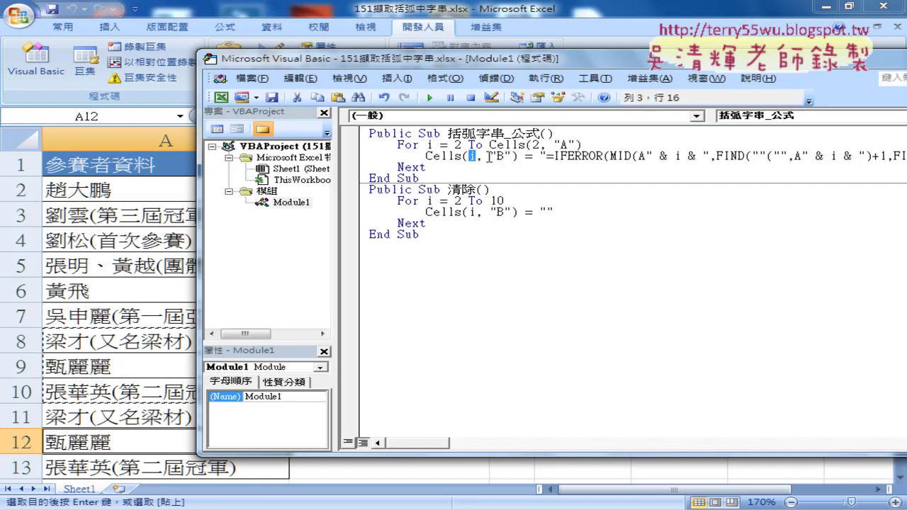
Step: Highlight the loop start i = 2, then replace Cells(2, "A") with range("A2")
drag(426, 145, 483, 145)
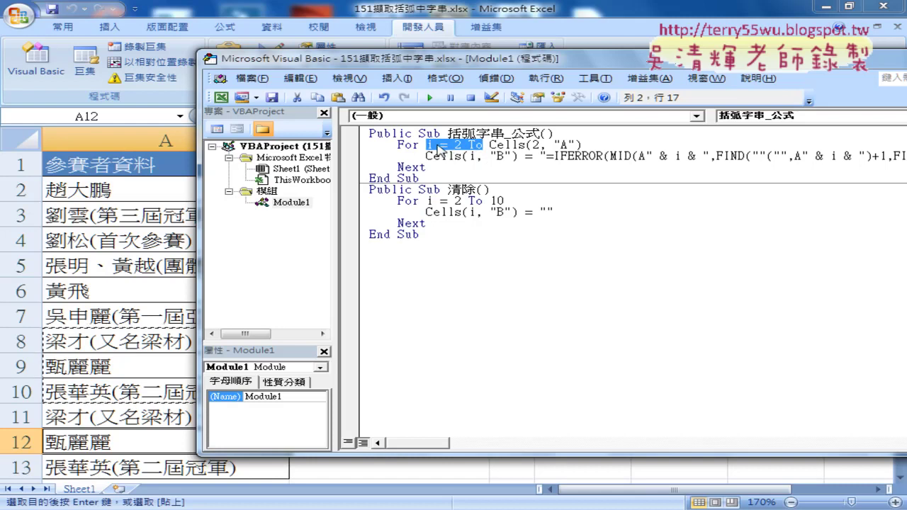
drag(426, 156, 518, 157)
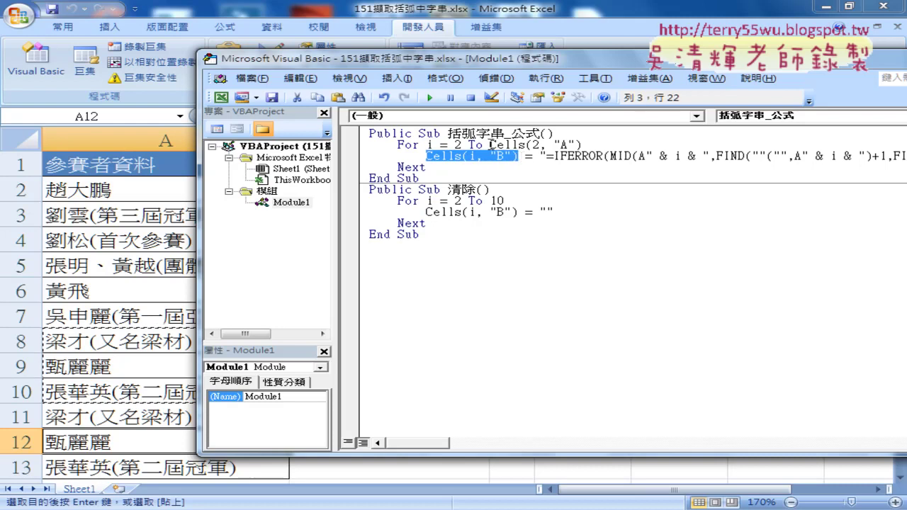
drag(489, 144, 588, 145)
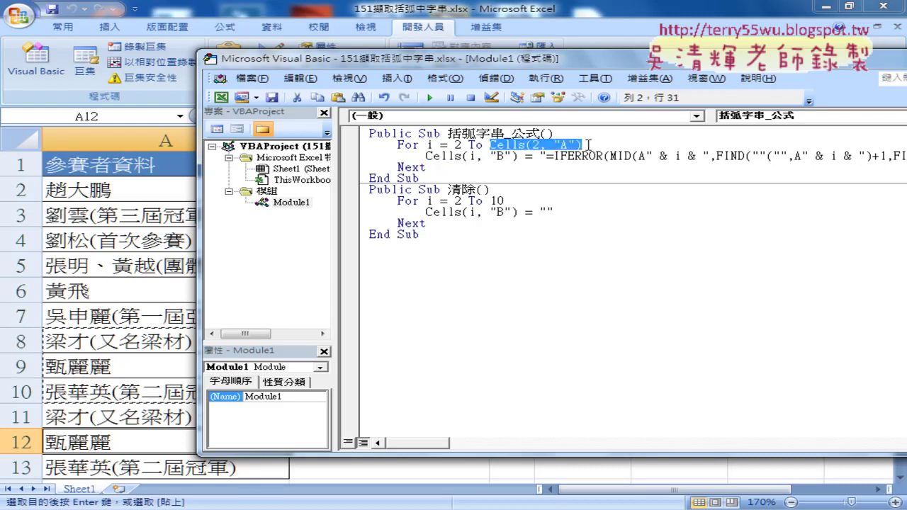
text(r)
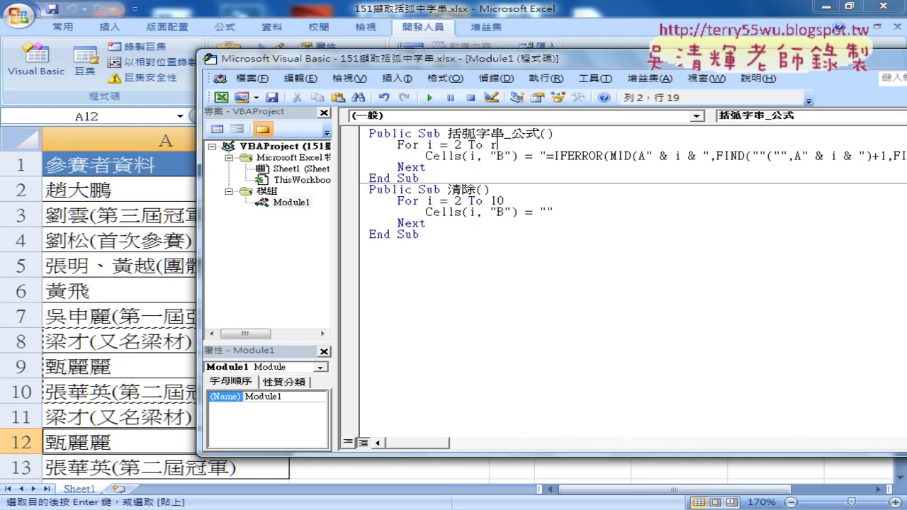
text(ange)
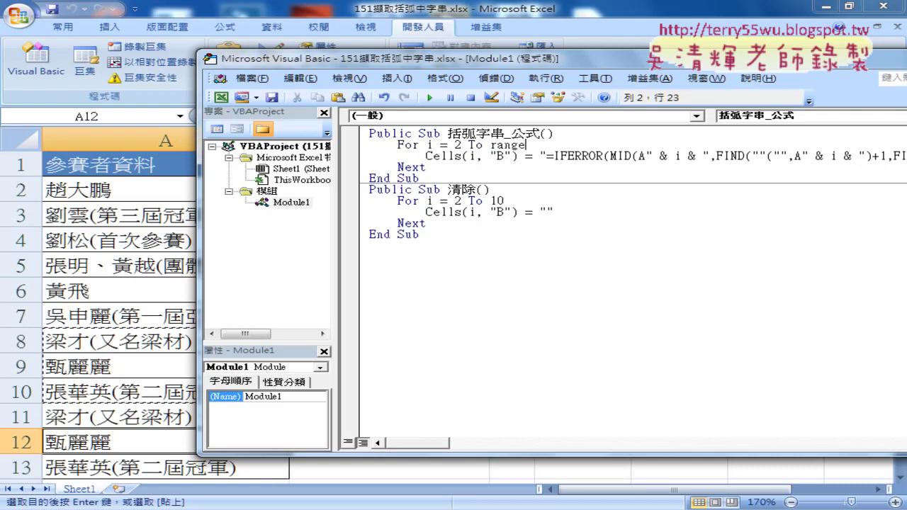
text(()
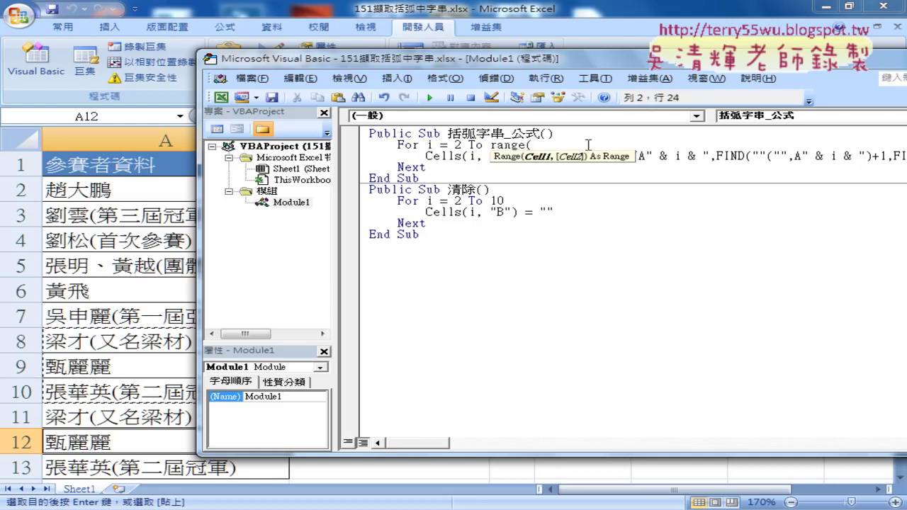
text("A)
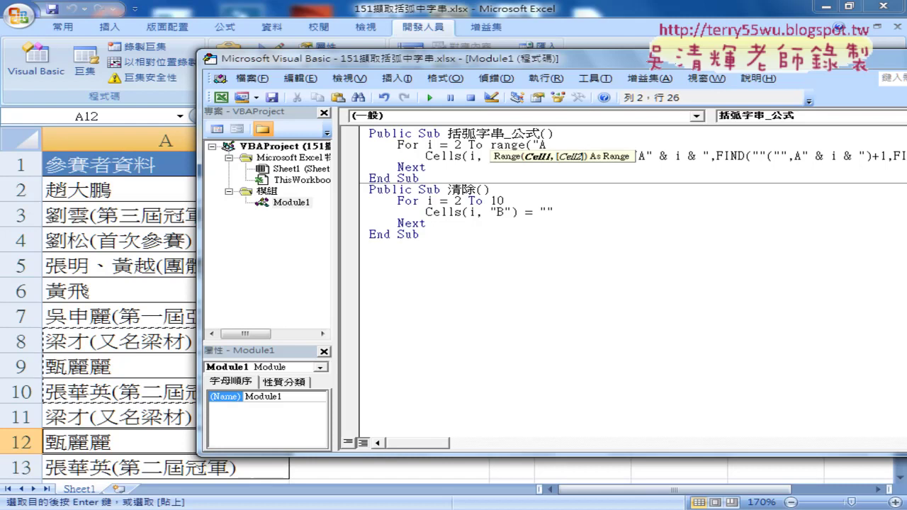
text(2"))
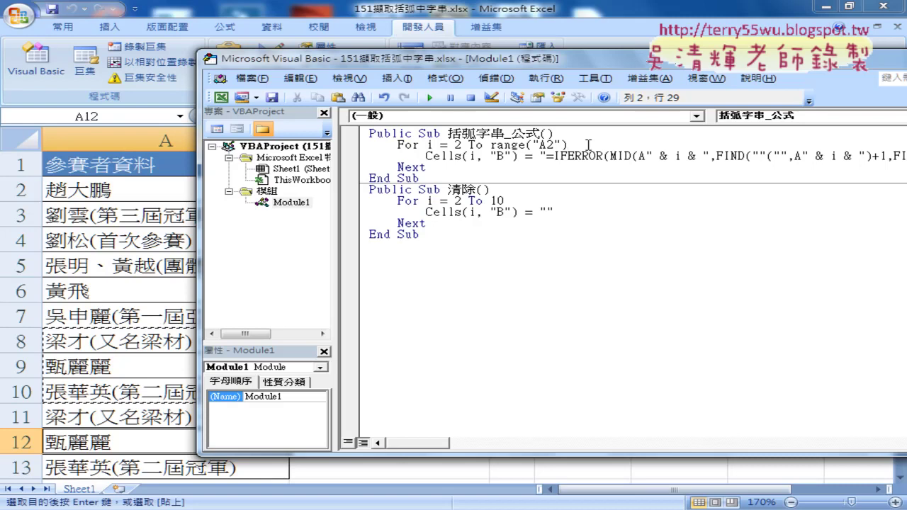
Step: Append the End property to range("A2") on the extraction loop line using IntelliSense
text(.)
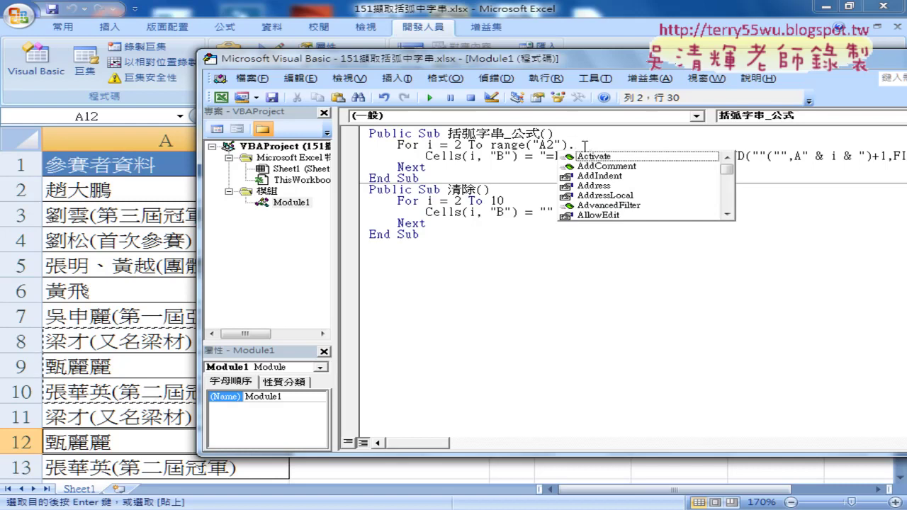
text(E)
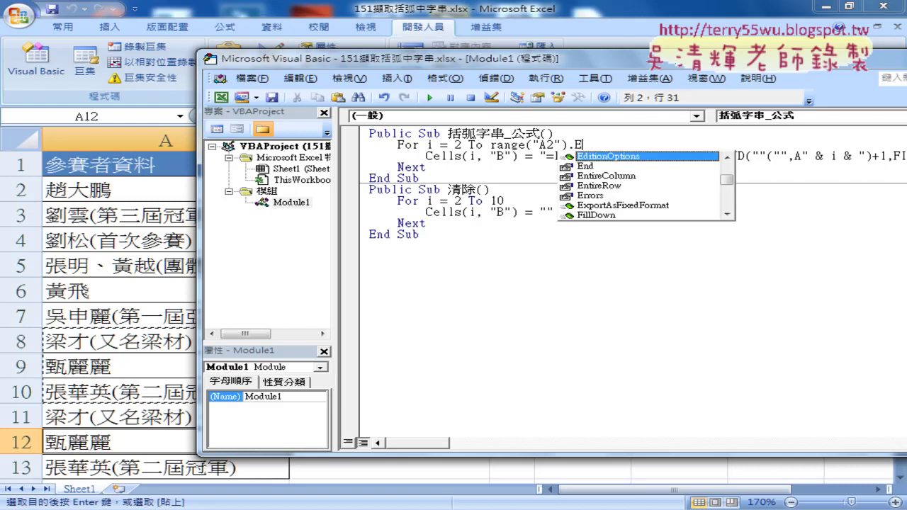
key(Down)
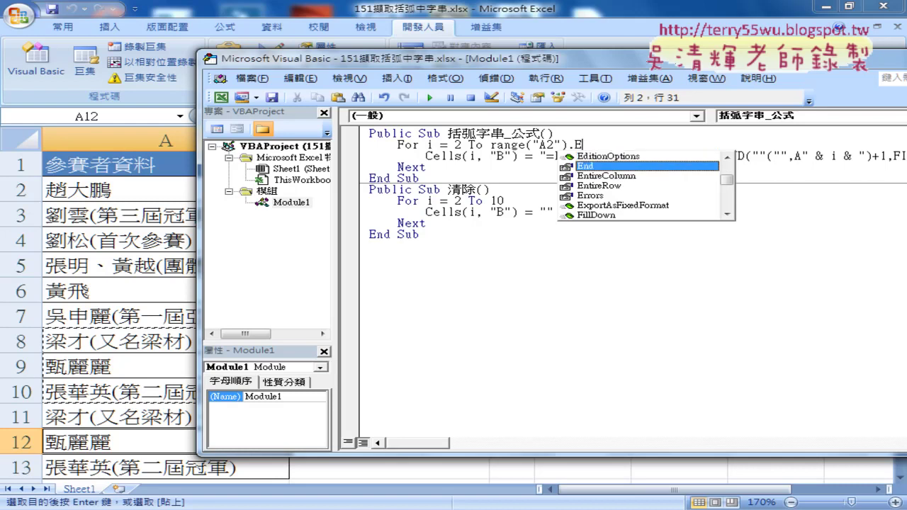
double_click(590, 167)
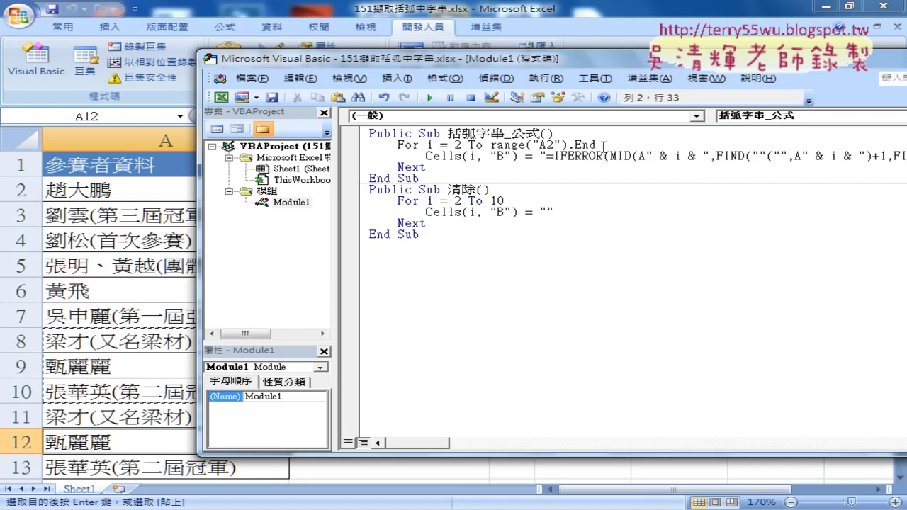
drag(603, 145, 577, 145)
click(599, 147)
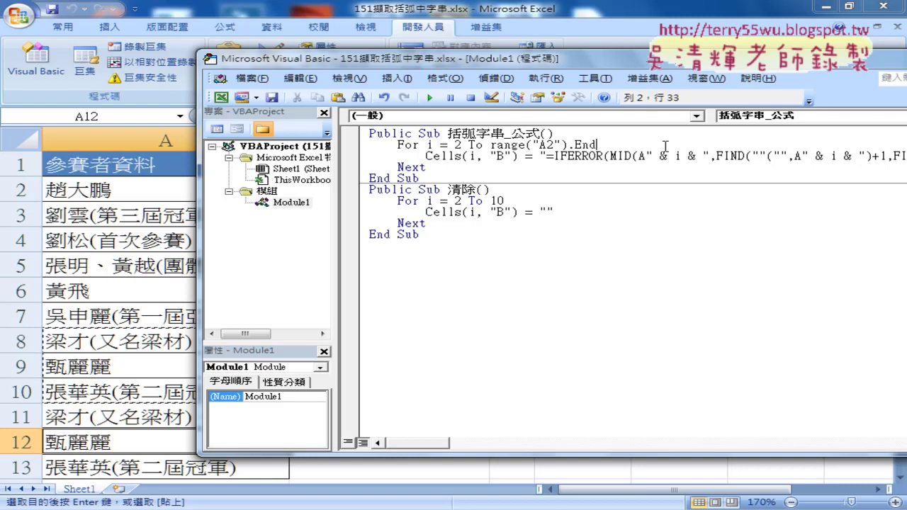
Step: Complete the loop limit as range("A2").End(xlDown), marking row 13 as the last data row
text(()
key(Down)
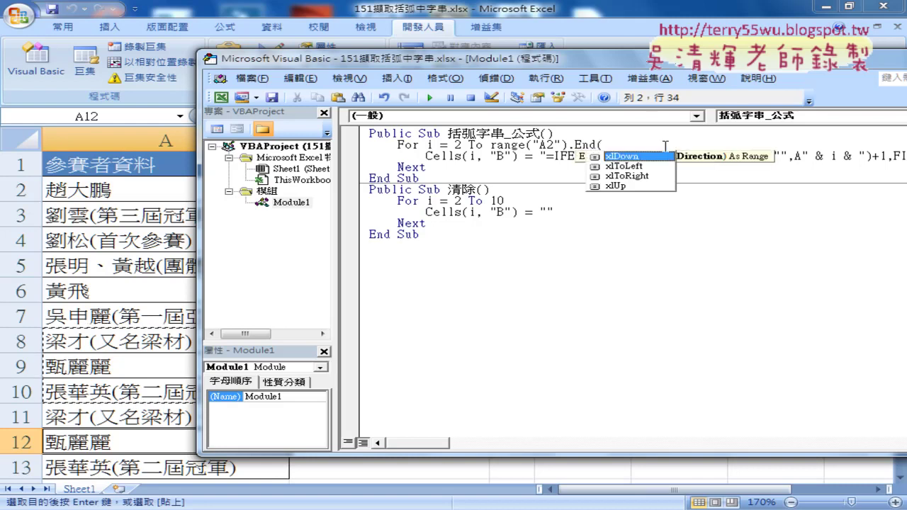
key(Down)
key(Down)
key(Down)
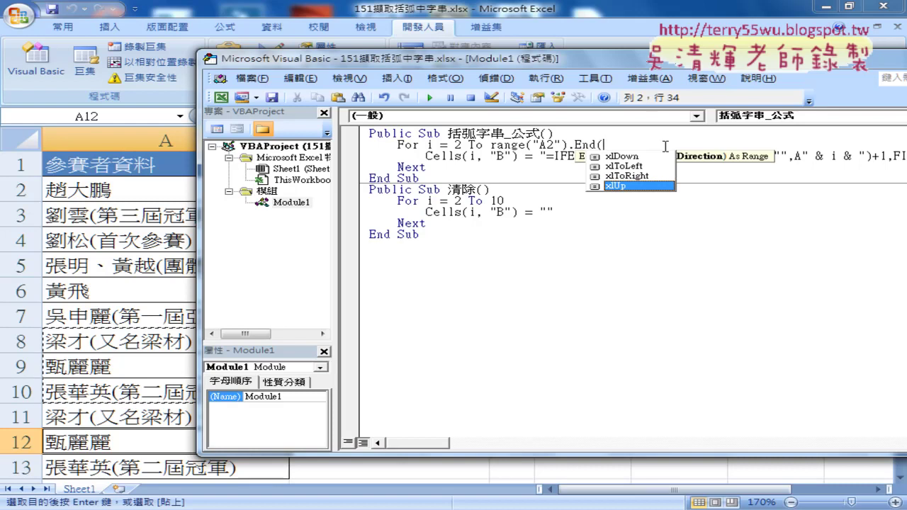
key(Up)
key(Up)
key(Up)
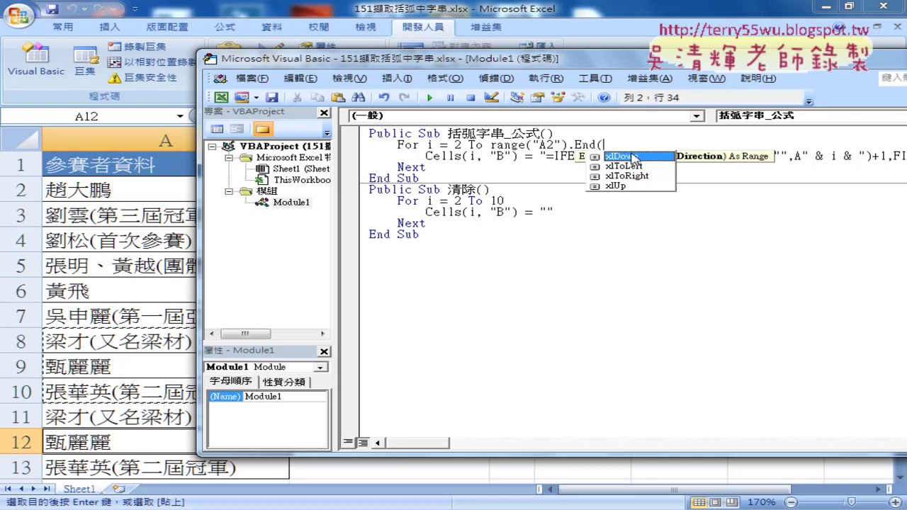
double_click(636, 157)
text())
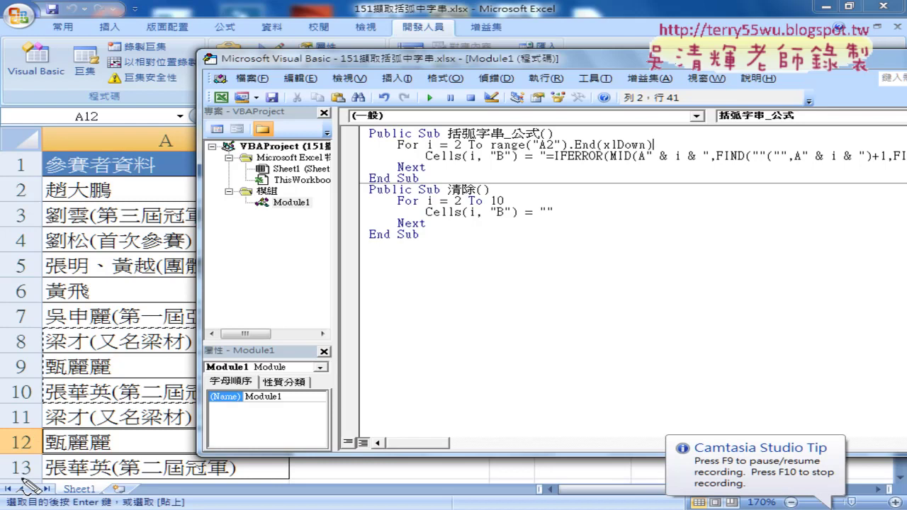
mouse_move(30, 481)
mouse_down()
mouse_move(14, 460)
mouse_move(29, 485)
mouse_up()
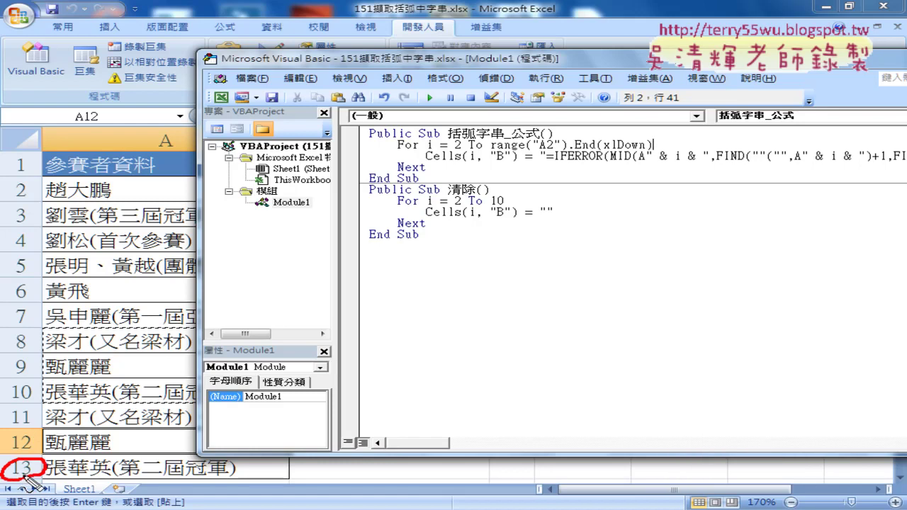
key(Escape)
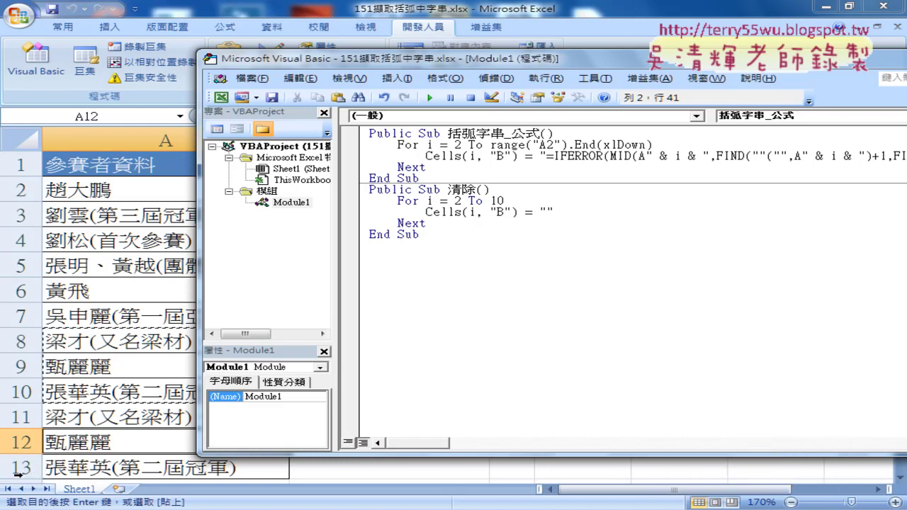
Step: Append .row so the loop limit reads range("A2").End(xlDown).row
text(.)
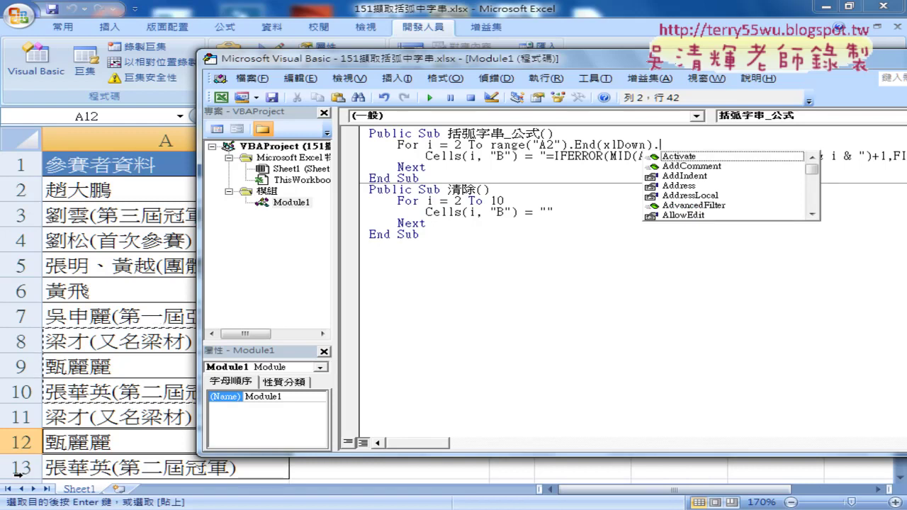
text(ro)
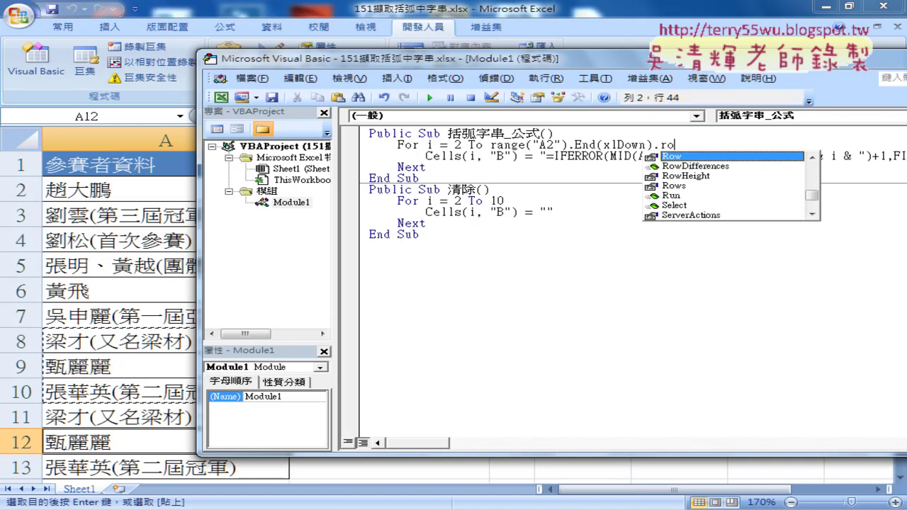
text(w)
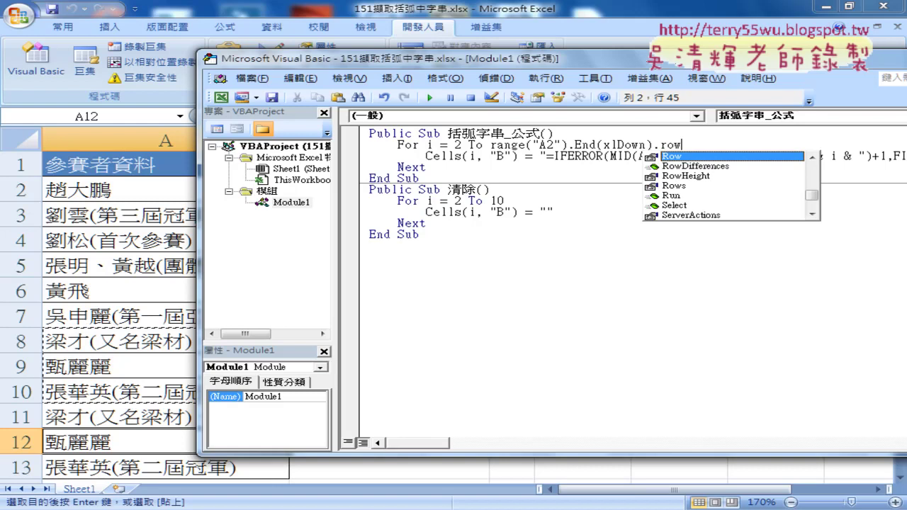
drag(574, 145, 653, 144)
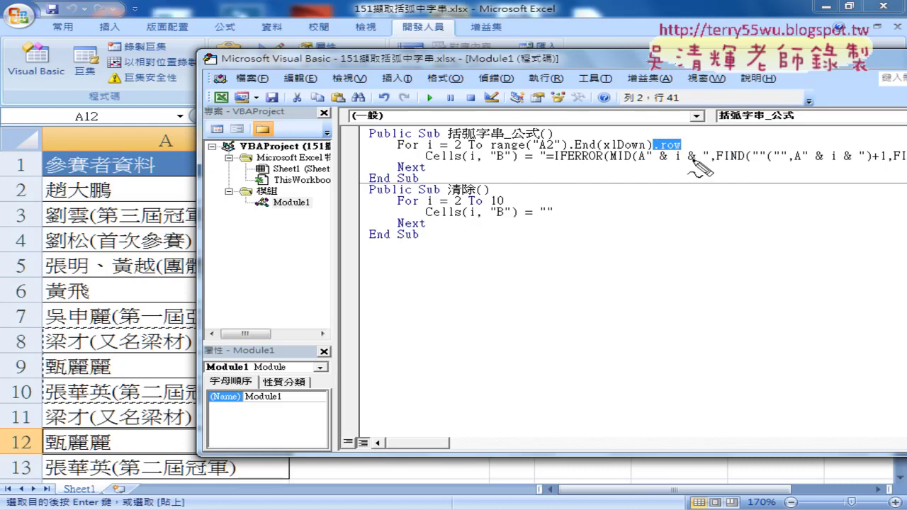
Step: Annotate that the expression follows column A down and returns 13, the last filled row
mouse_move(113, 185)
mouse_down()
mouse_move(120, 370)
mouse_move(156, 348)
mouse_up()
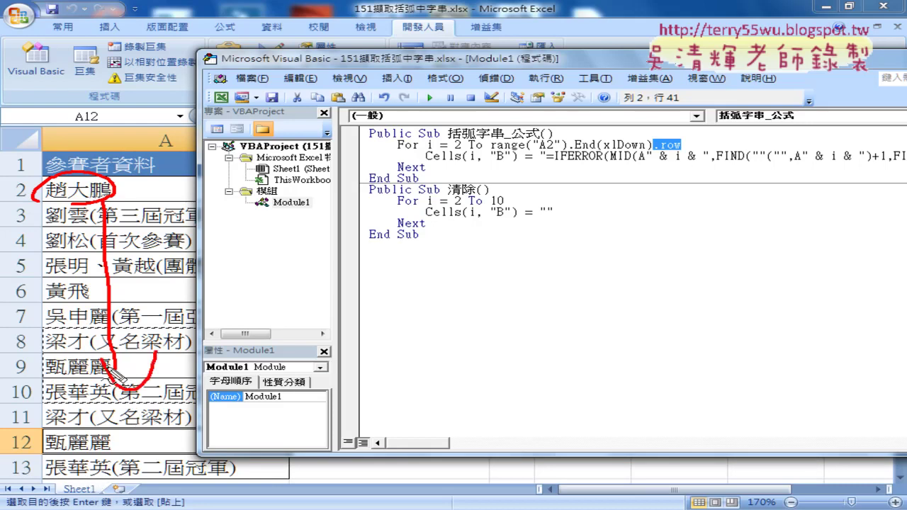
mouse_move(127, 481)
mouse_down()
mouse_move(93, 484)
mouse_move(141, 452)
mouse_up()
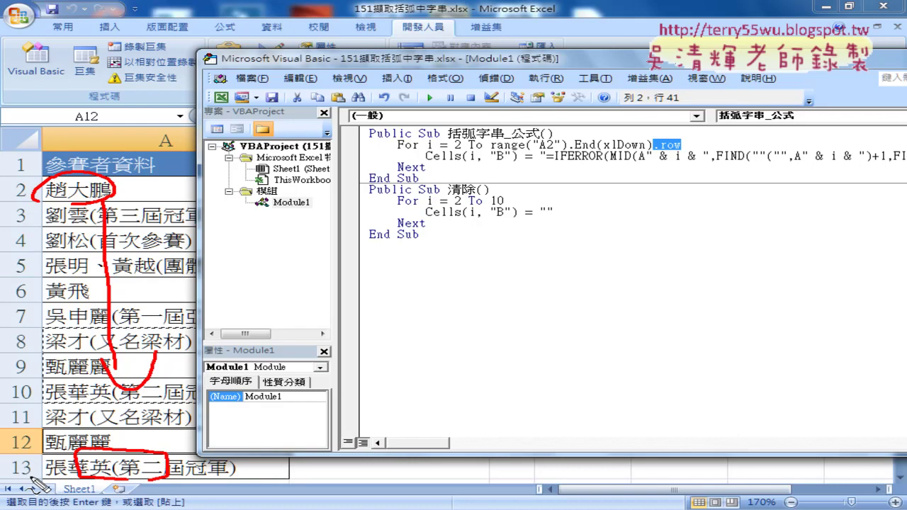
drag(29, 489, 31, 458)
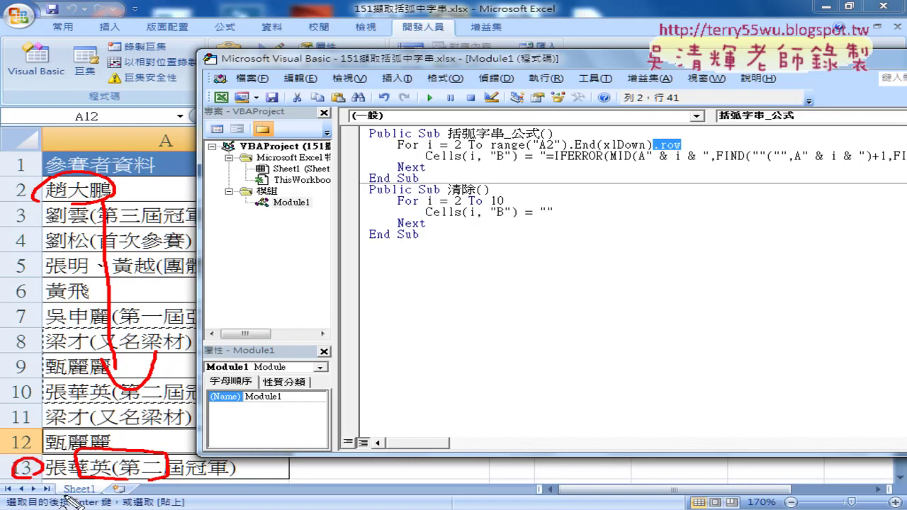
drag(661, 148, 681, 147)
mouse_move(570, 133)
mouse_down()
mouse_move(569, 148)
mouse_move(582, 150)
mouse_up()
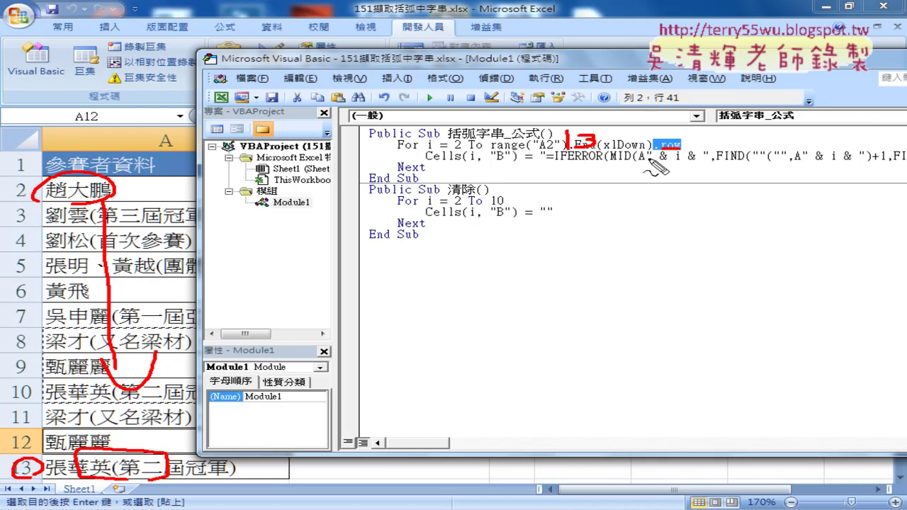
key(Escape)
Step: Copy Range("A2").End(xlDown).Row from line 2 and paste it over the 10 in the 清除 loop
click(636, 233)
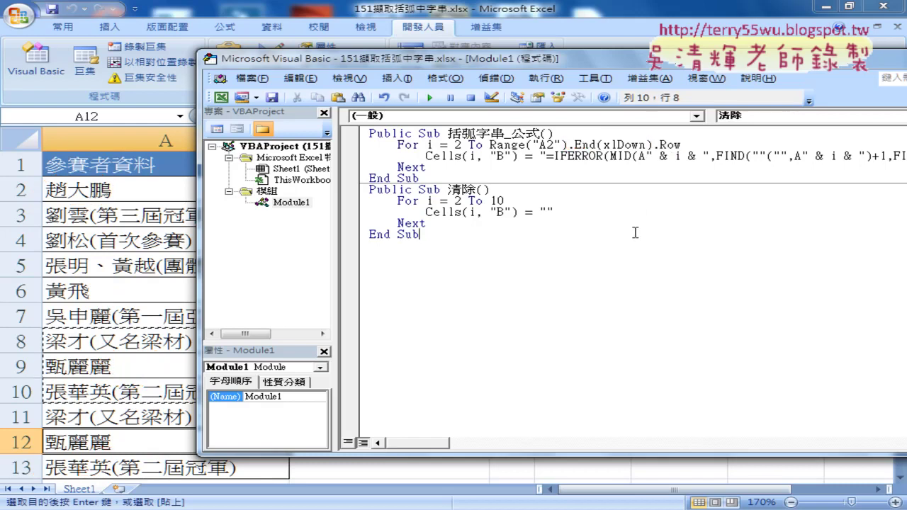
drag(489, 144, 680, 144)
right_click(652, 146)
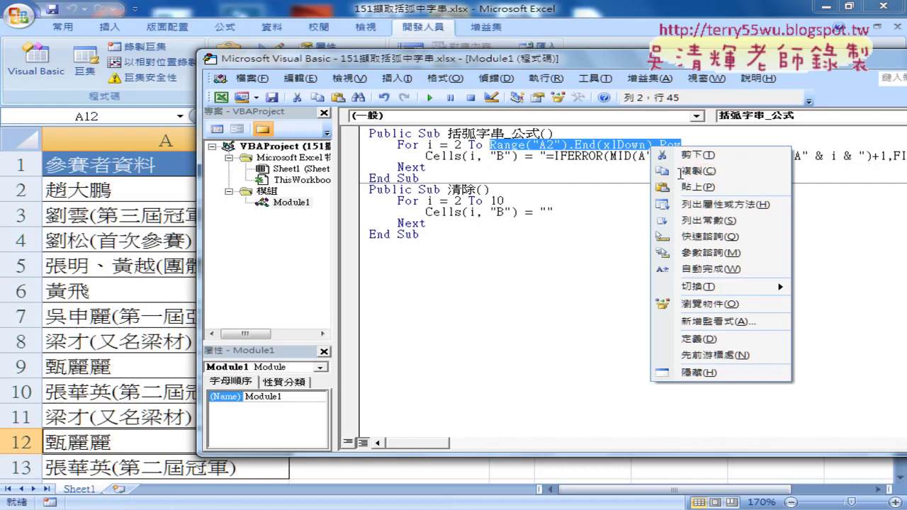
click(680, 171)
drag(504, 201, 490, 201)
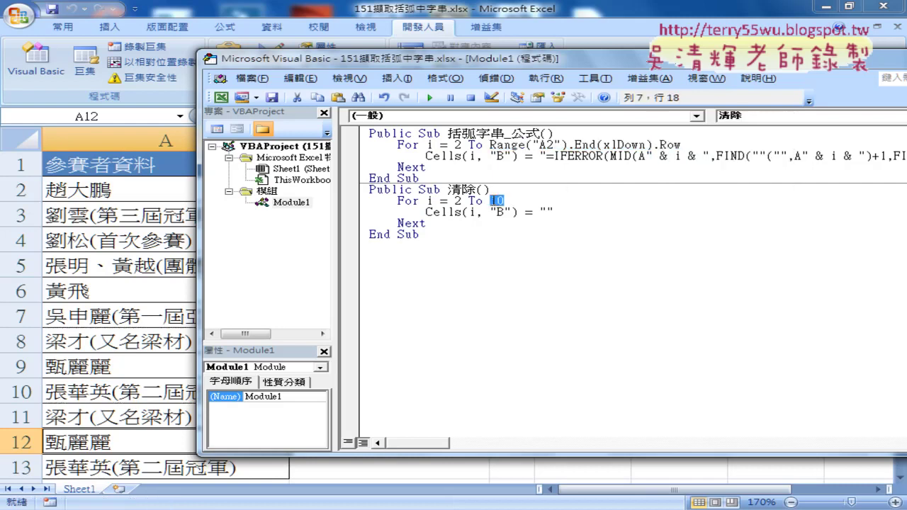
right_click(496, 201)
click(537, 239)
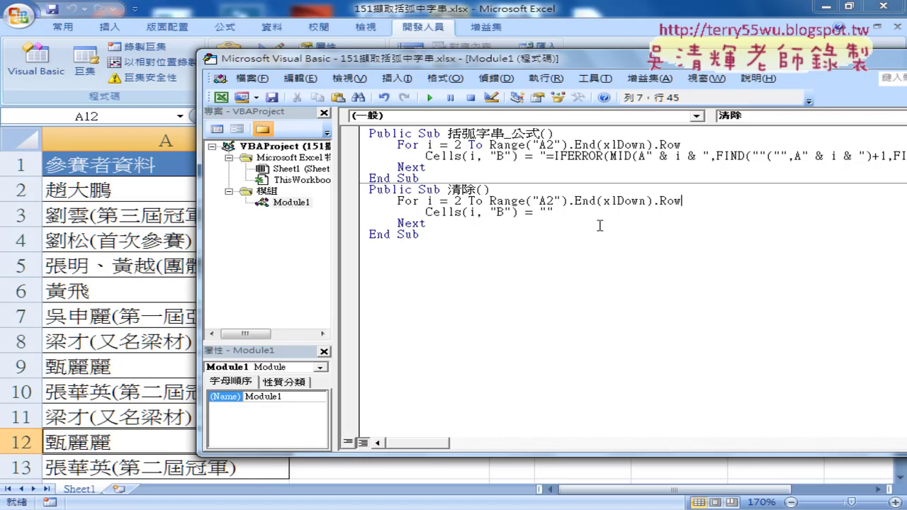
Step: Back on the worksheet, test the 括弧字串_公式 extraction and 清除 clearing macros
click(170, 330)
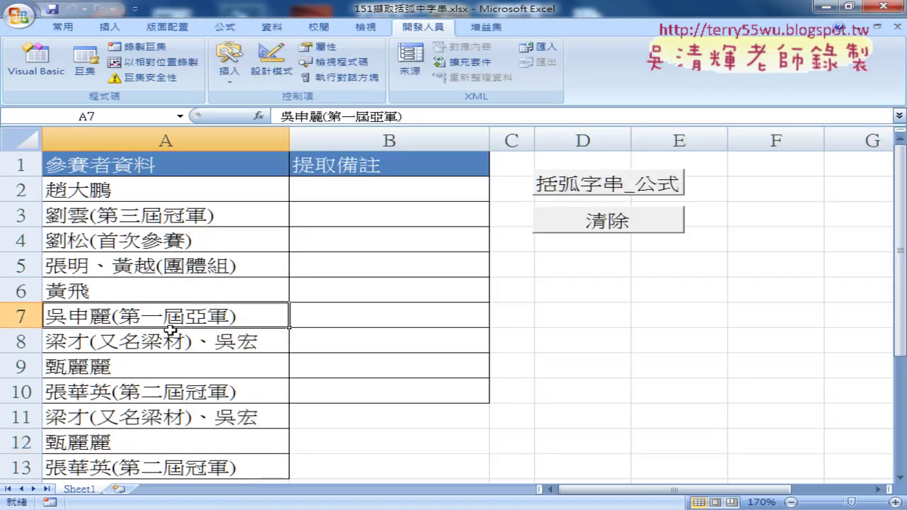
click(608, 194)
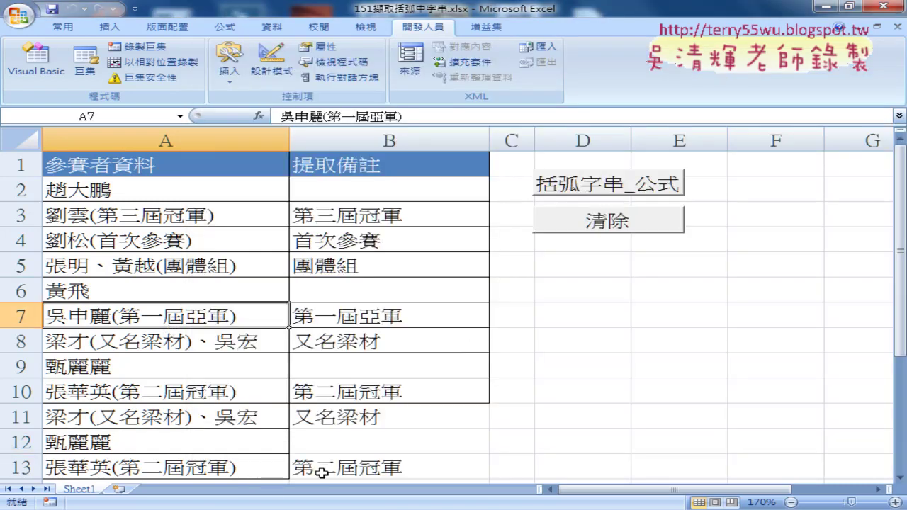
click(628, 234)
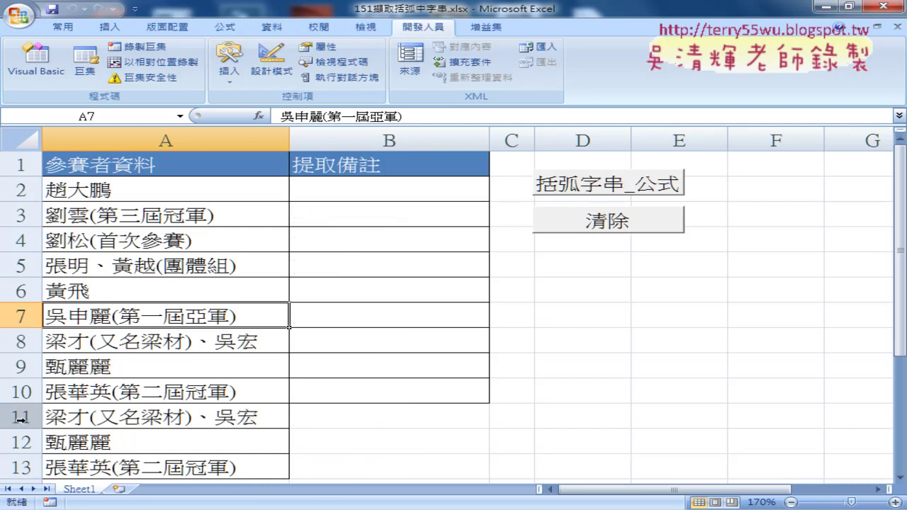
Step: Delete rows 11–13, then rerun the extract and clear macros on the shorter list
drag(20, 417, 27, 462)
right_click(163, 446)
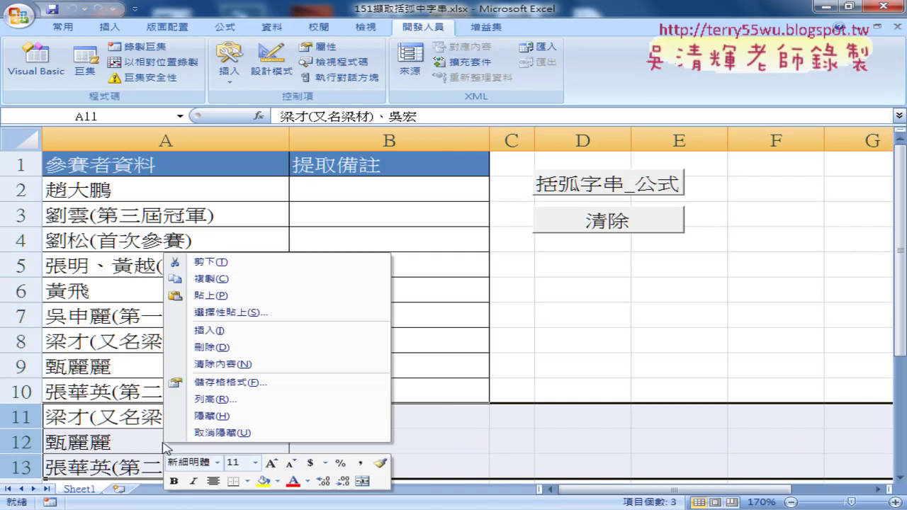
click(243, 347)
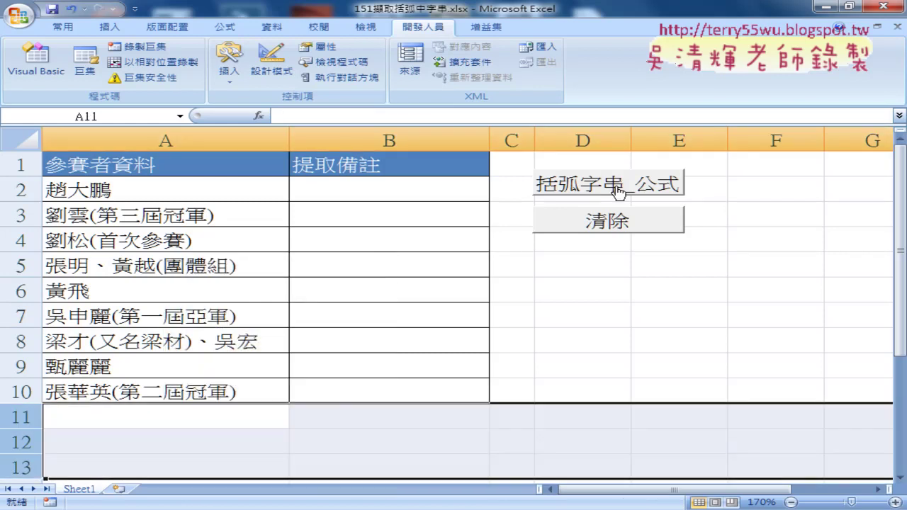
click(618, 194)
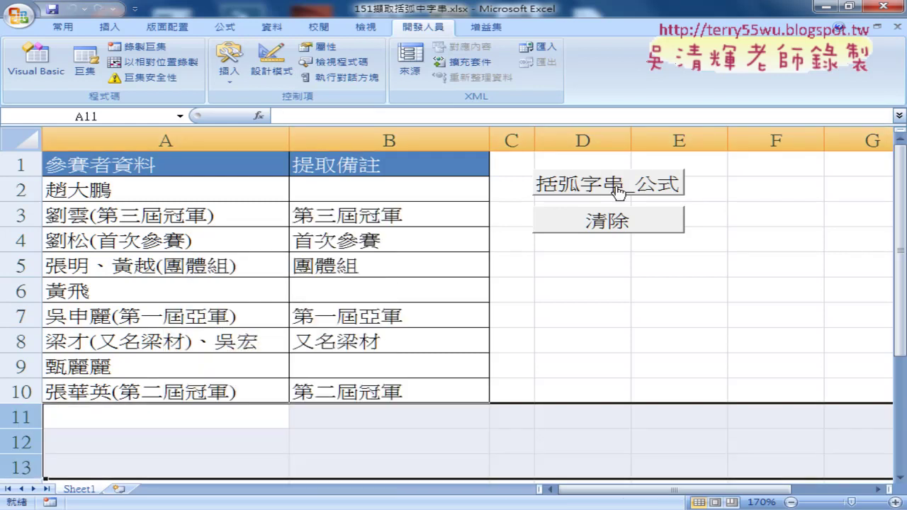
click(640, 226)
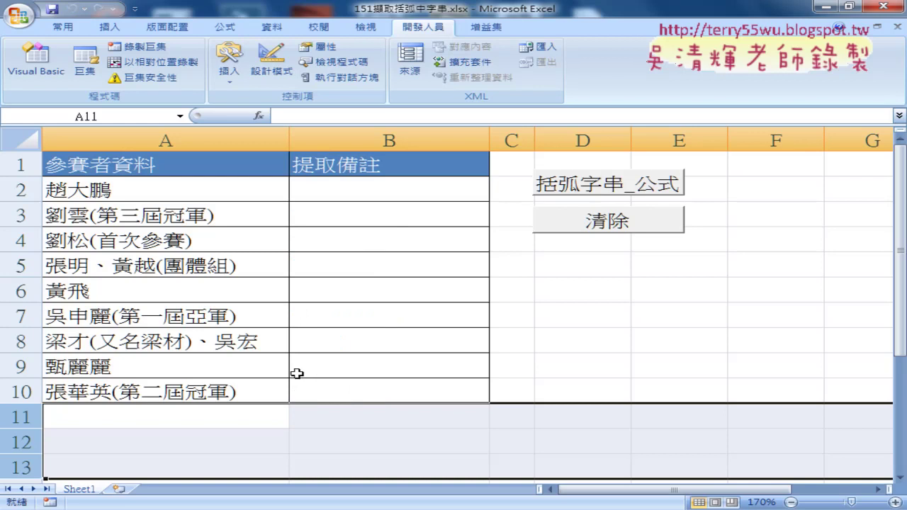
Step: Delete rows 9–10, then rerun the extract and clear macros, leaving column B empty
click(23, 367)
drag(24, 368, 24, 391)
right_click(174, 386)
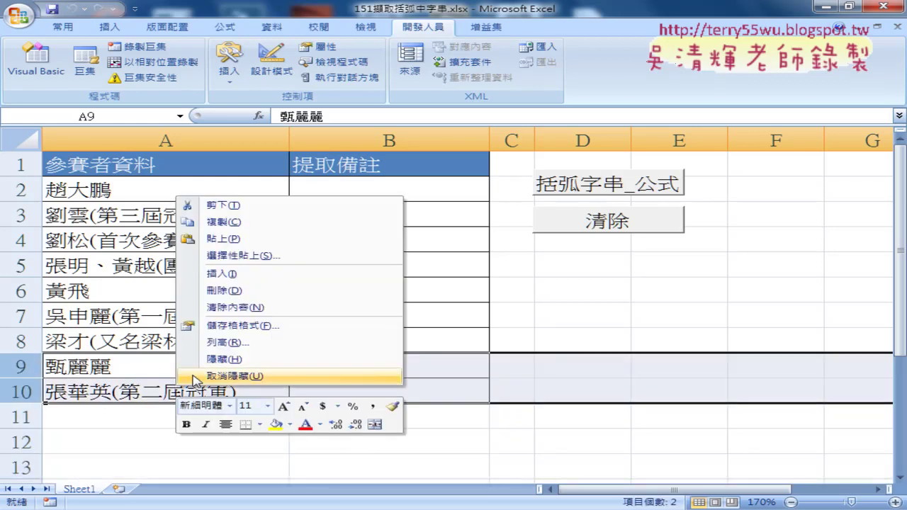
click(243, 291)
click(617, 187)
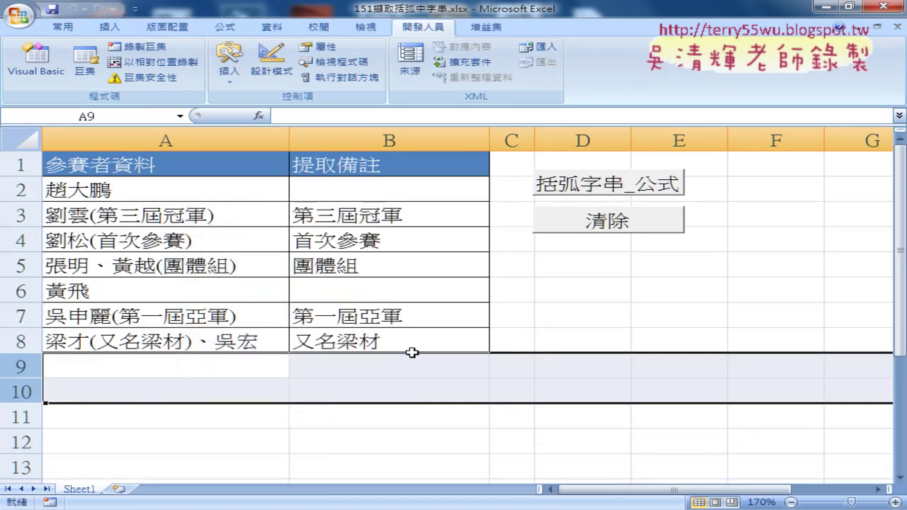
click(617, 226)
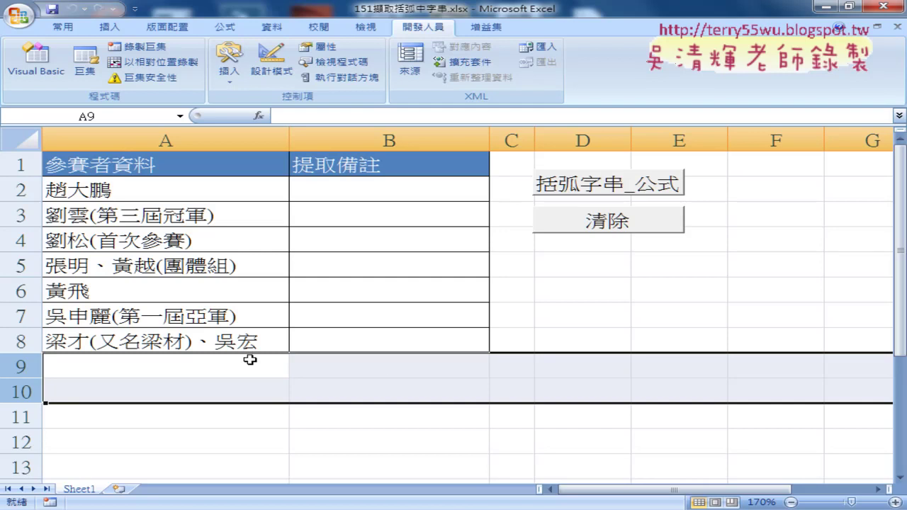
Step: Open Module1's VBA code and highlight Range("A2") in the first loop line
click(35, 63)
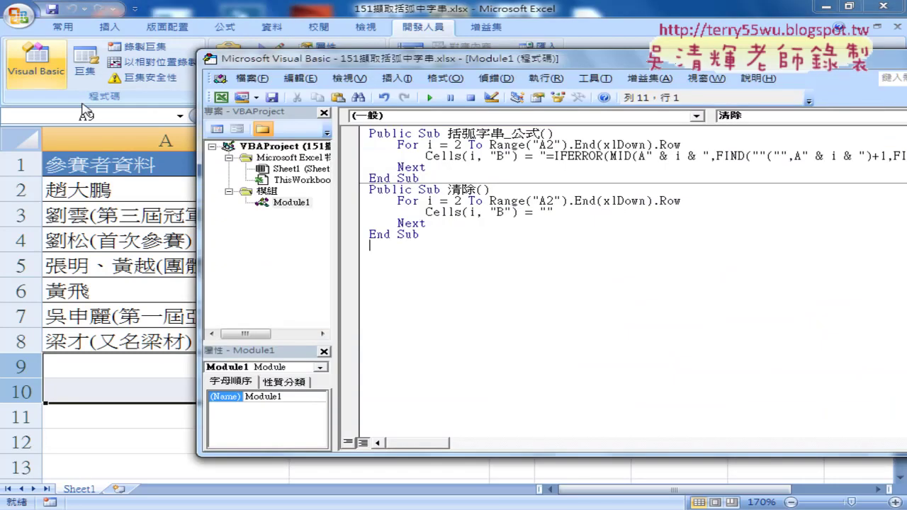
drag(561, 60, 437, 67)
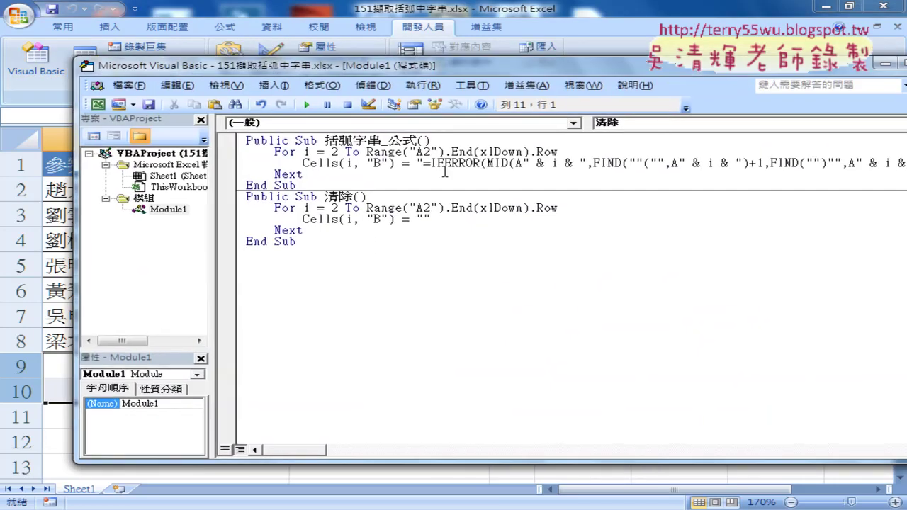
click(445, 173)
drag(363, 153, 448, 153)
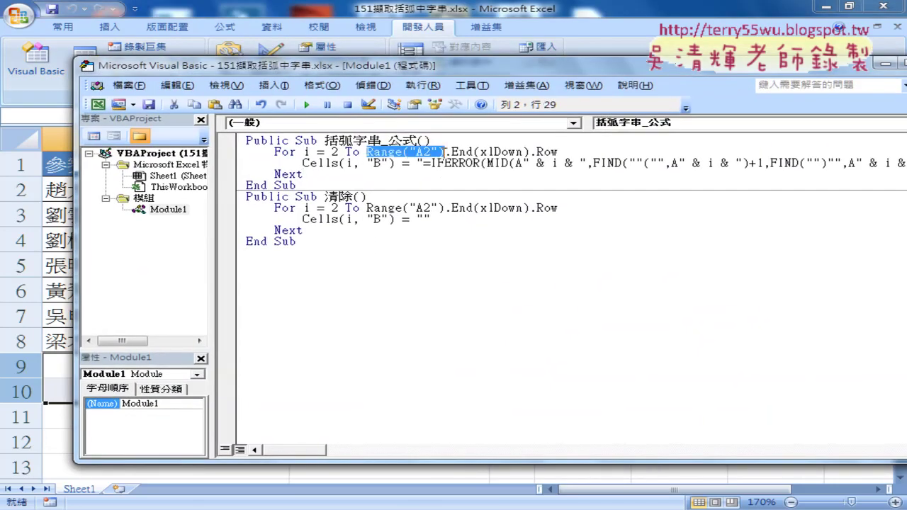
drag(446, 72, 557, 74)
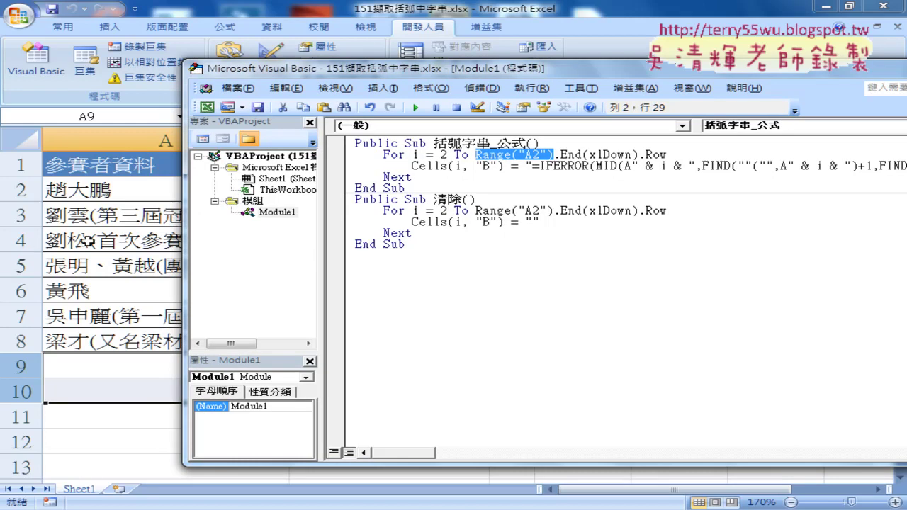
Step: Confirm with Ctrl+Down from A2 that the list ends at A8, then highlight .Row in the code
click(98, 189)
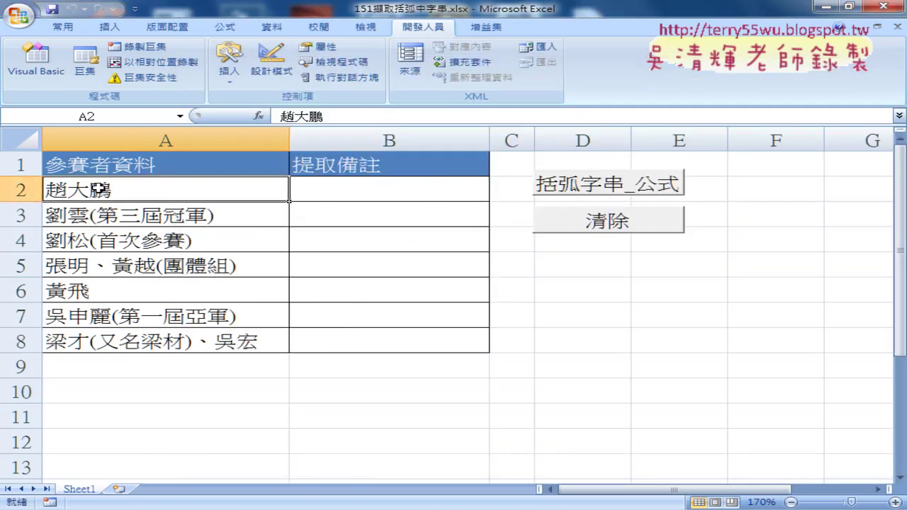
key(ctrl+Down)
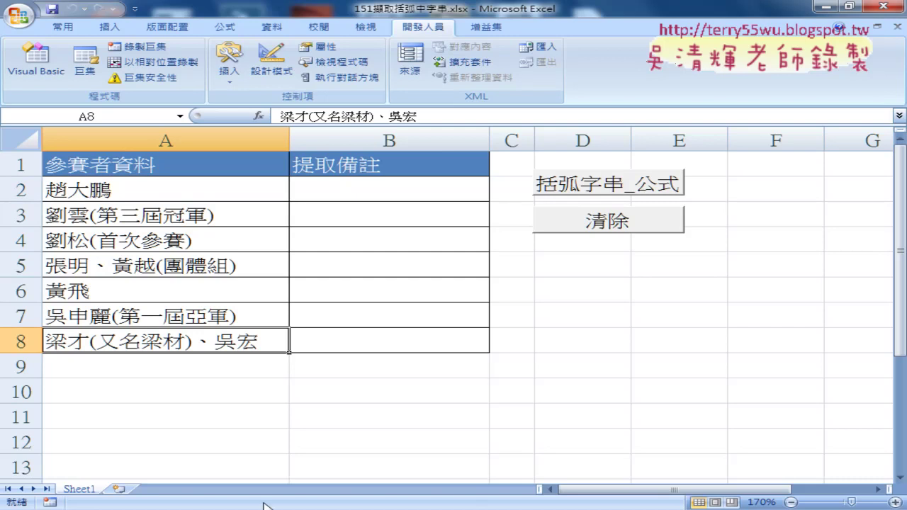
mouse_move(268, 506)
click(381, 446)
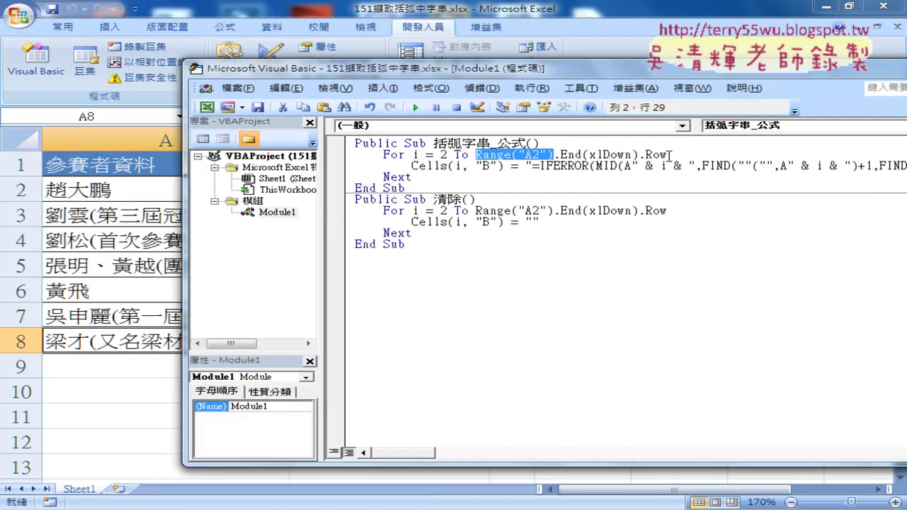
drag(667, 154, 639, 154)
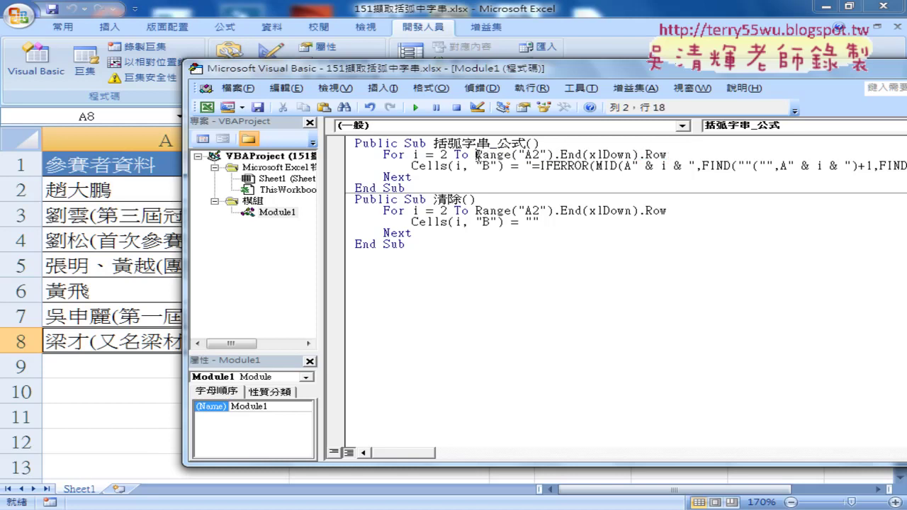
drag(476, 154, 667, 154)
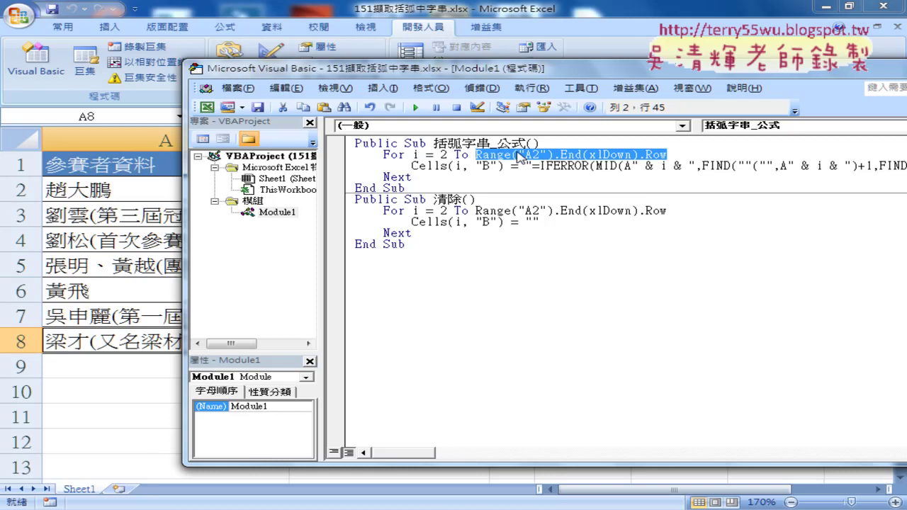
Step: Replace (xlDown).Row on line 2 with (xlToRight).Column, using the IntelliSense suggestions
click(663, 154)
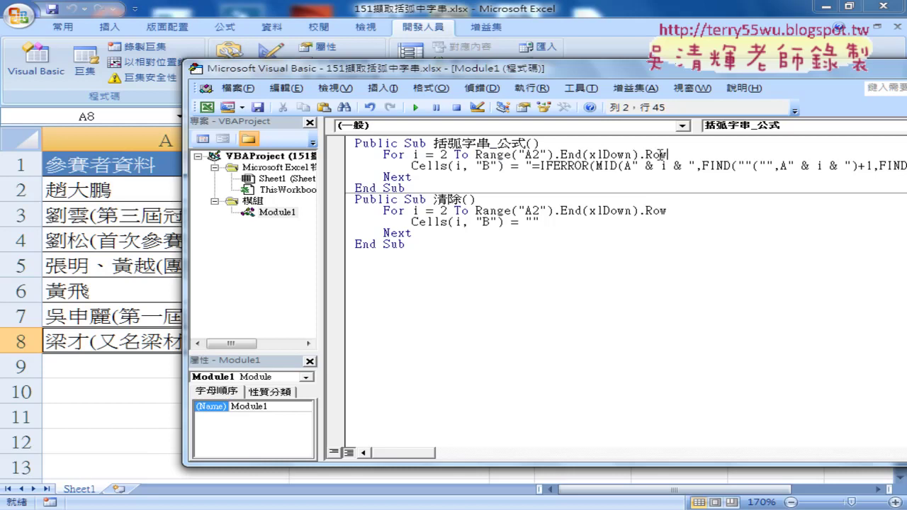
drag(660, 154, 582, 154)
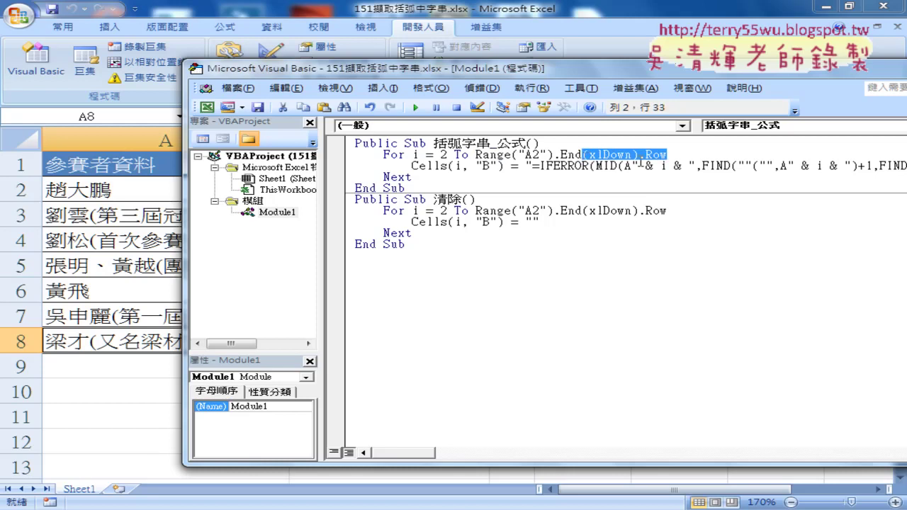
text(()
key(Down)
key(Down)
key(Down)
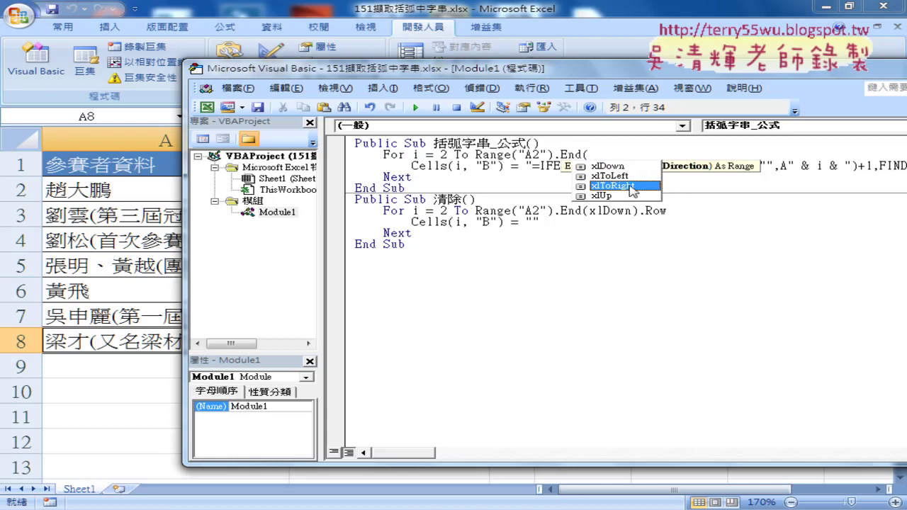
double_click(623, 186)
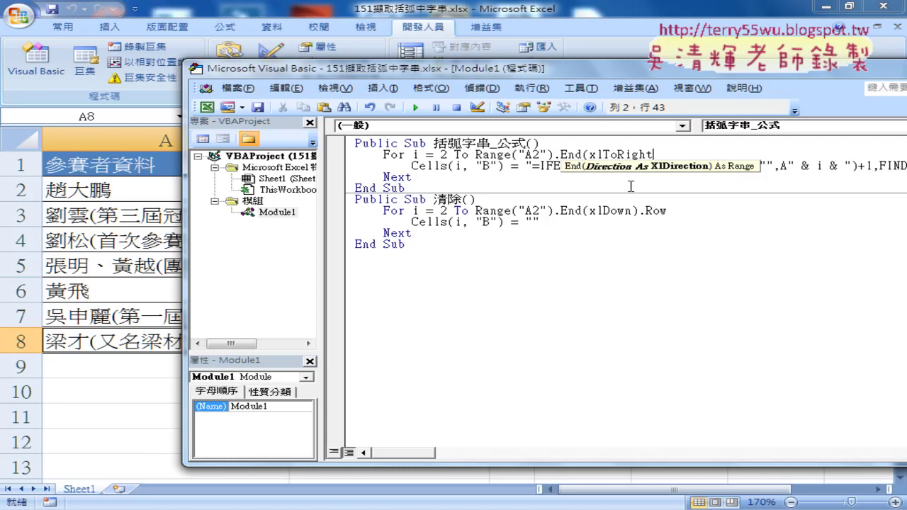
text().)
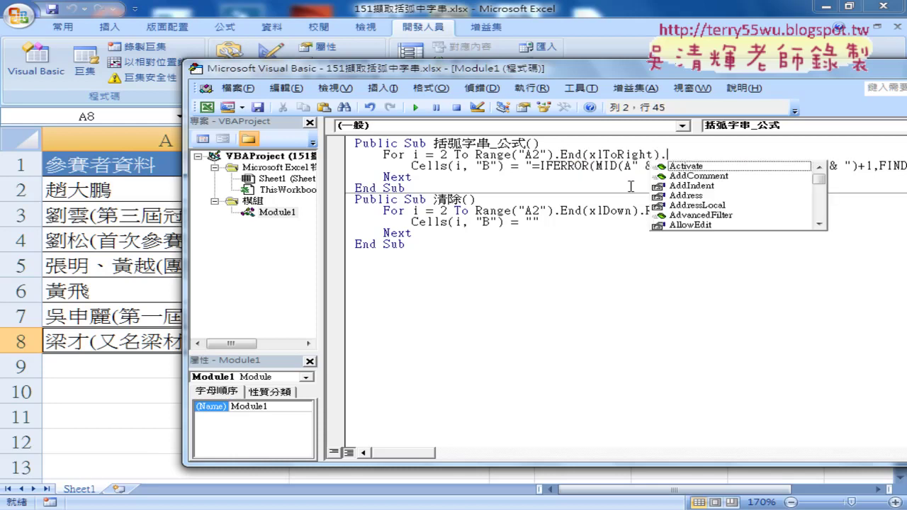
text(c)
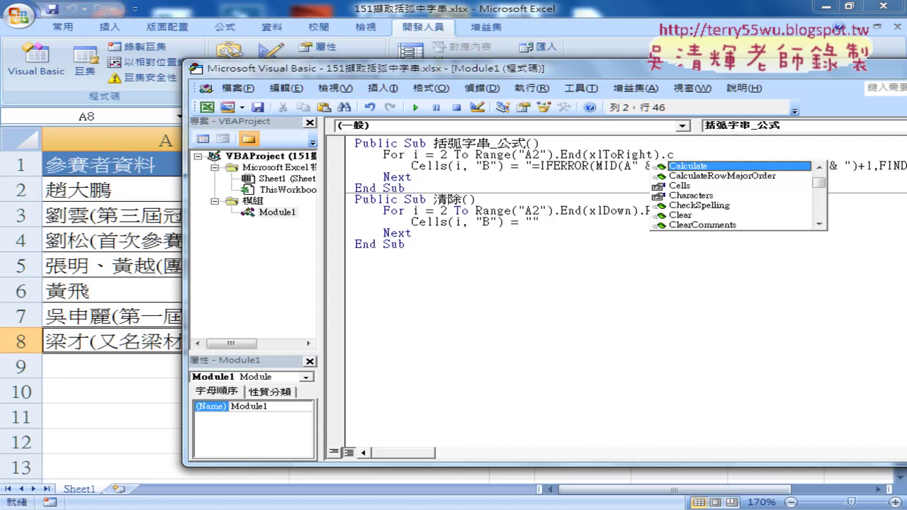
text(o)
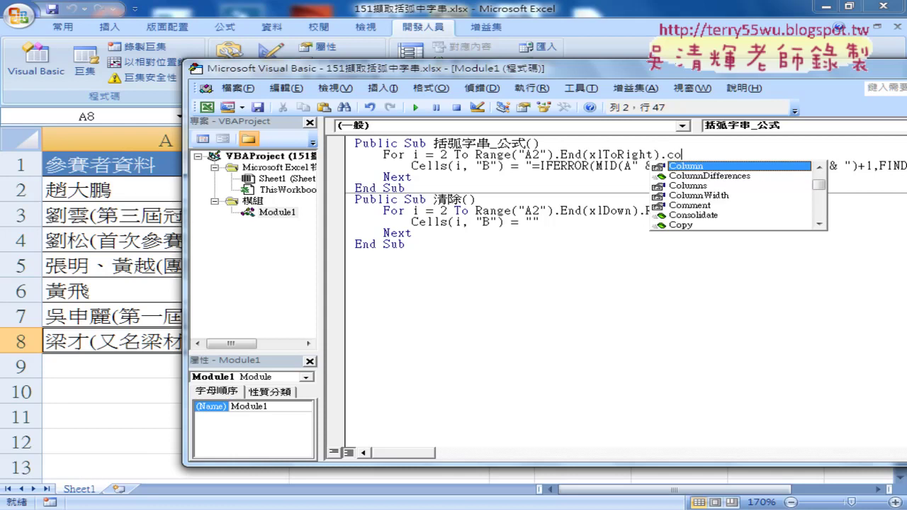
key(Tab)
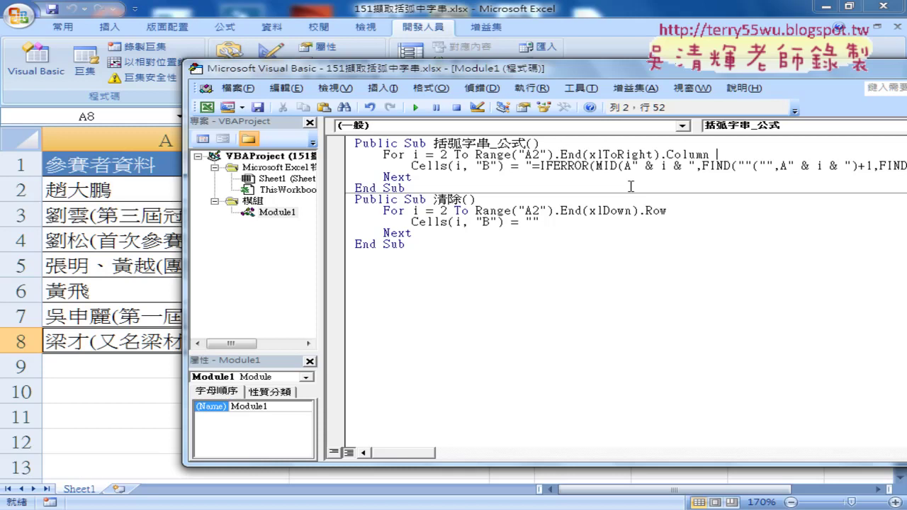
Step: Revert line 2 to Range("A2").End(xlDown).Row and highlight the restored expression
key(ctrl+shift+Left)
key(ctrl+shift+Left)
key(BackSpace)
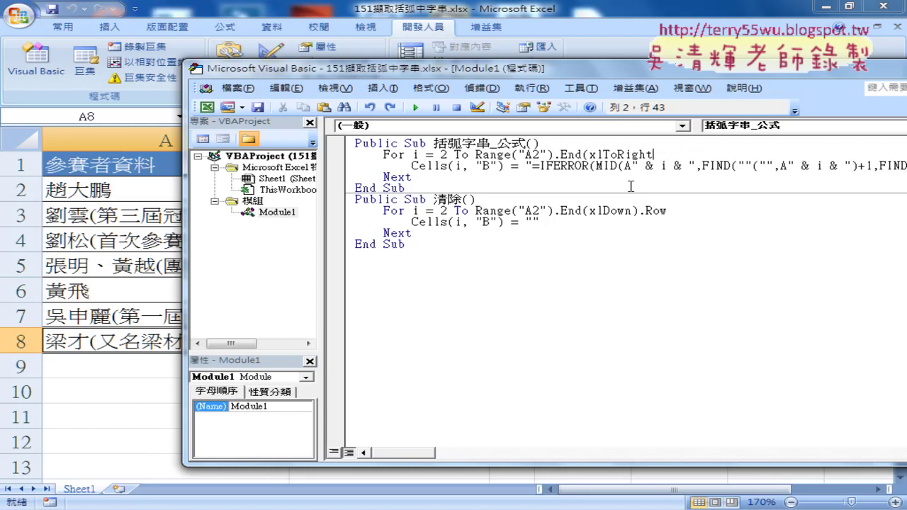
key(ctrl+z)
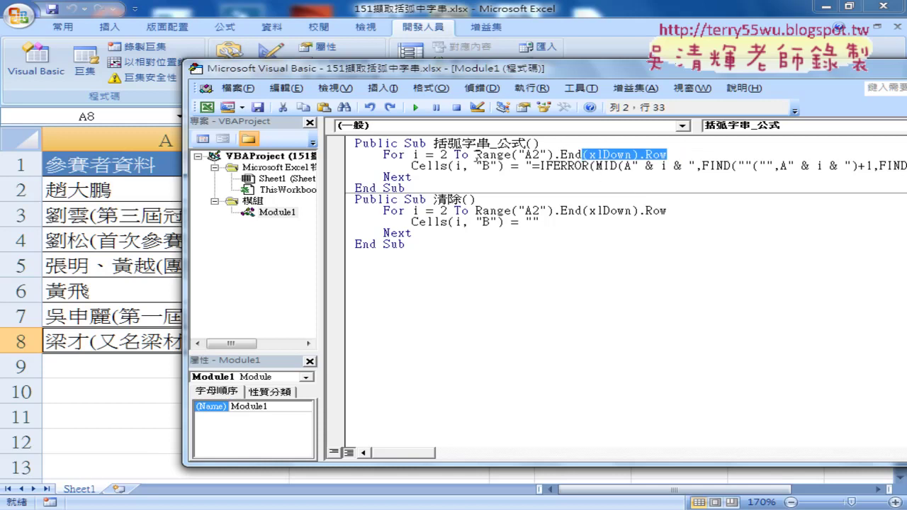
drag(474, 155, 673, 154)
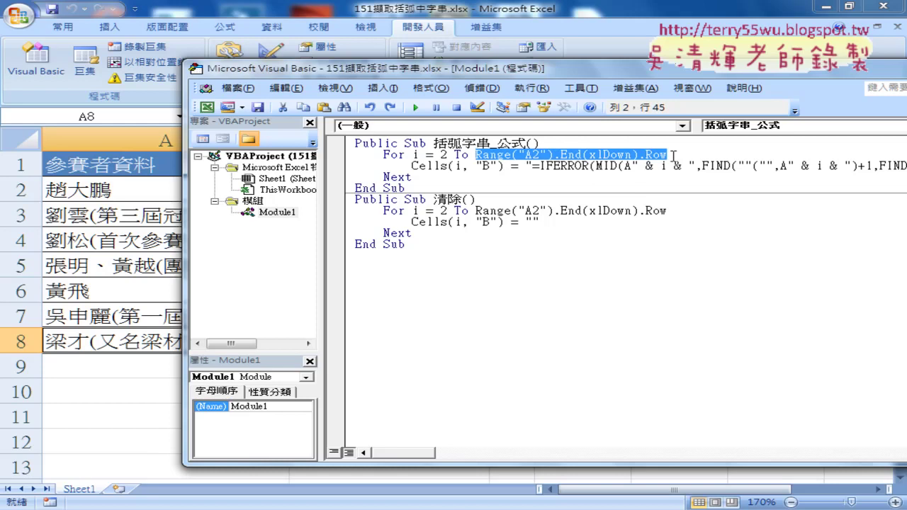